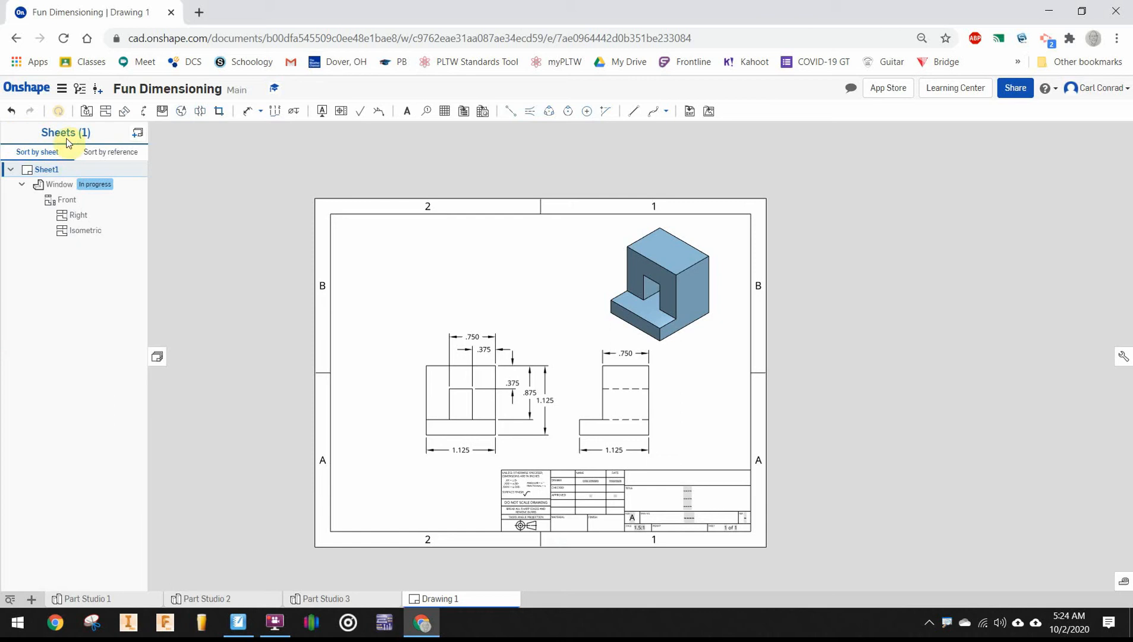
Add a new sheet to the drawing and choose the Round Column from Part Studio 2 for a new view
left_click(138, 135)
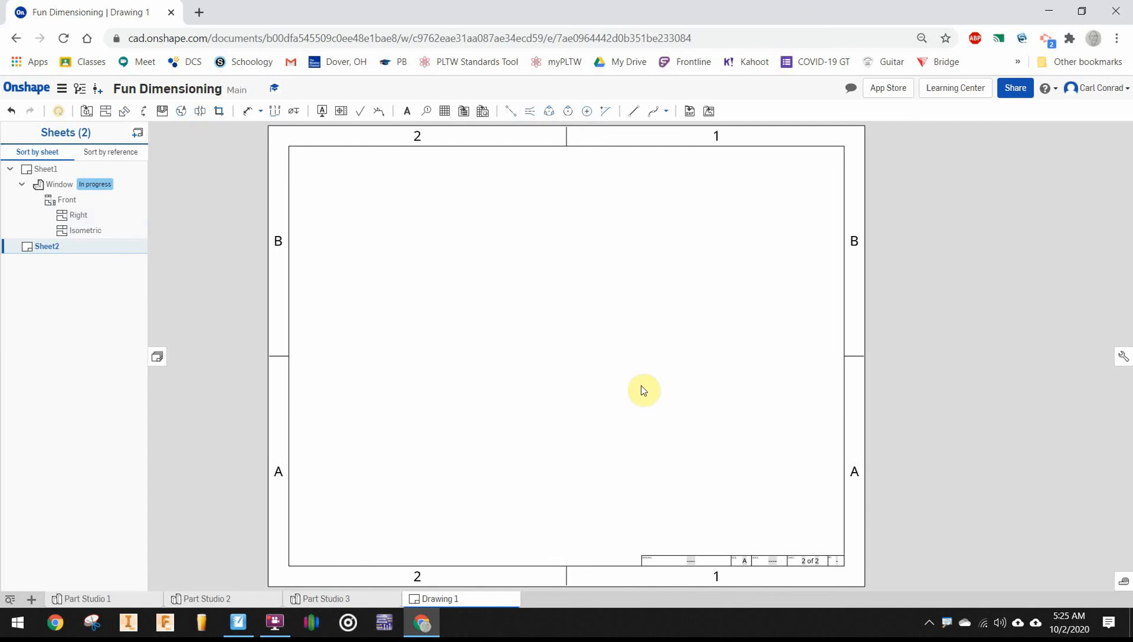
left_click(87, 112)
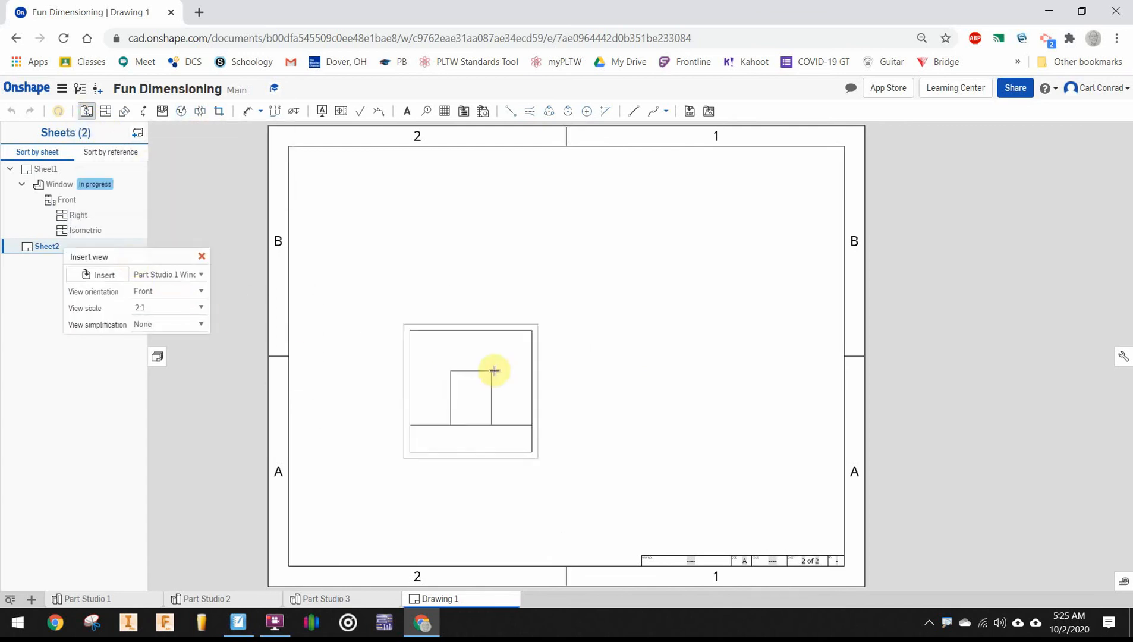
left_click(99, 276)
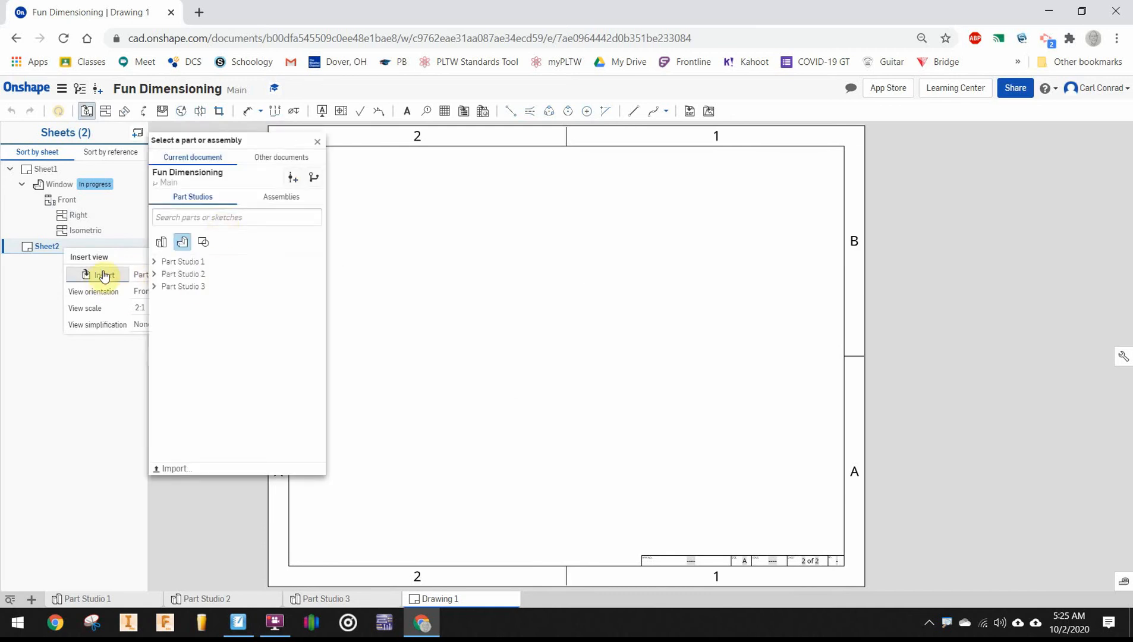
left_click(174, 280)
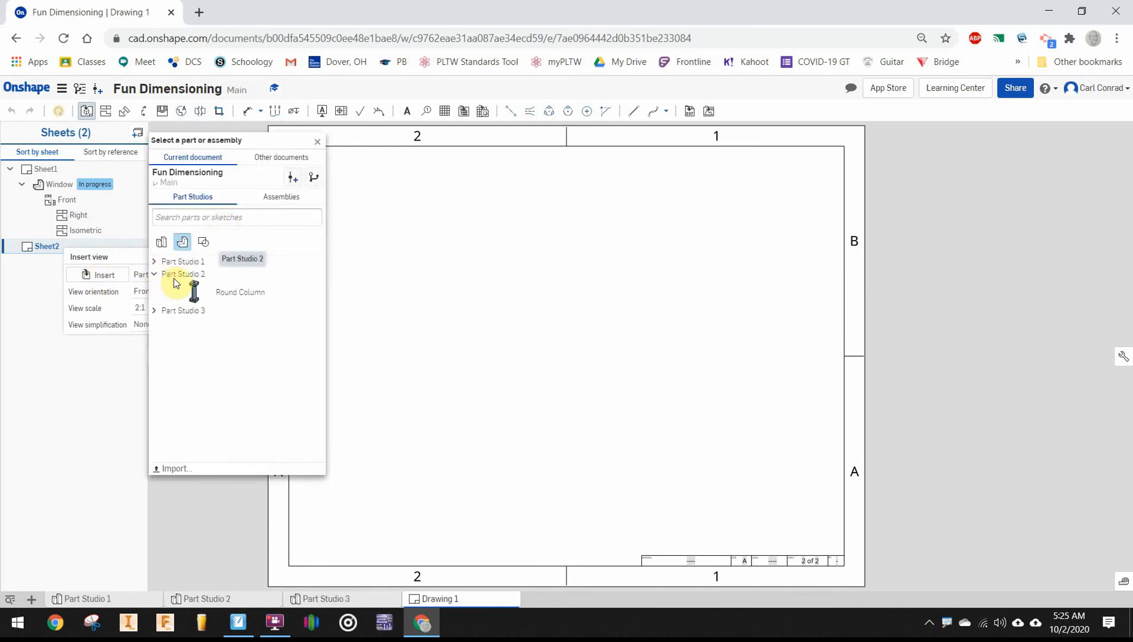
left_click(225, 299)
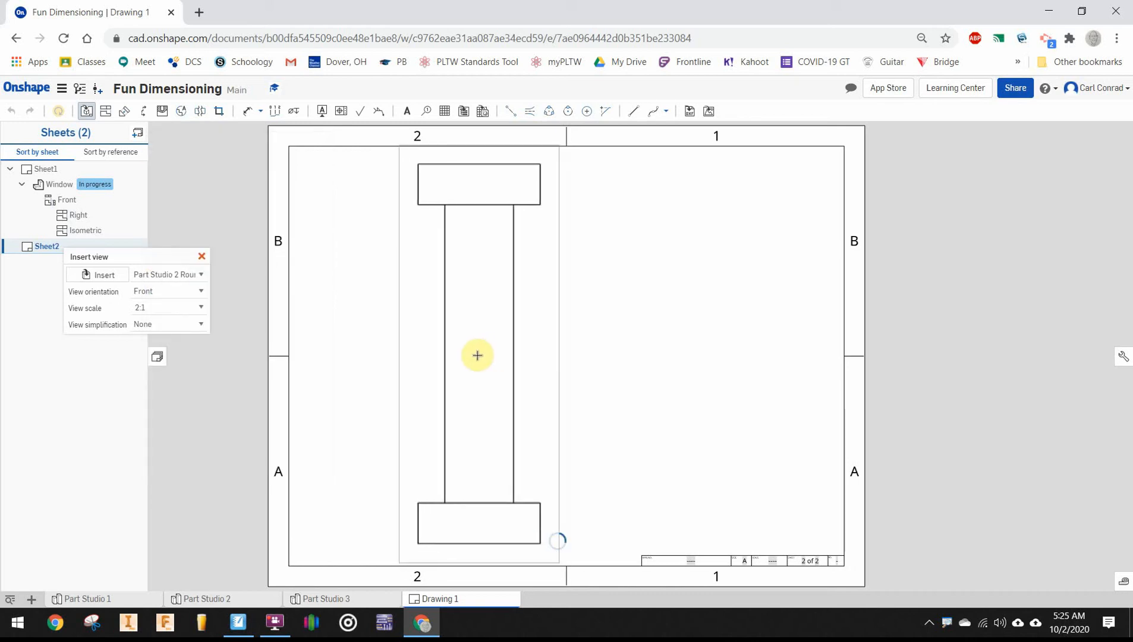
Set the view scale to 1:1 and place the column's front view on the lower-left area of the sheet
left_click(469, 357)
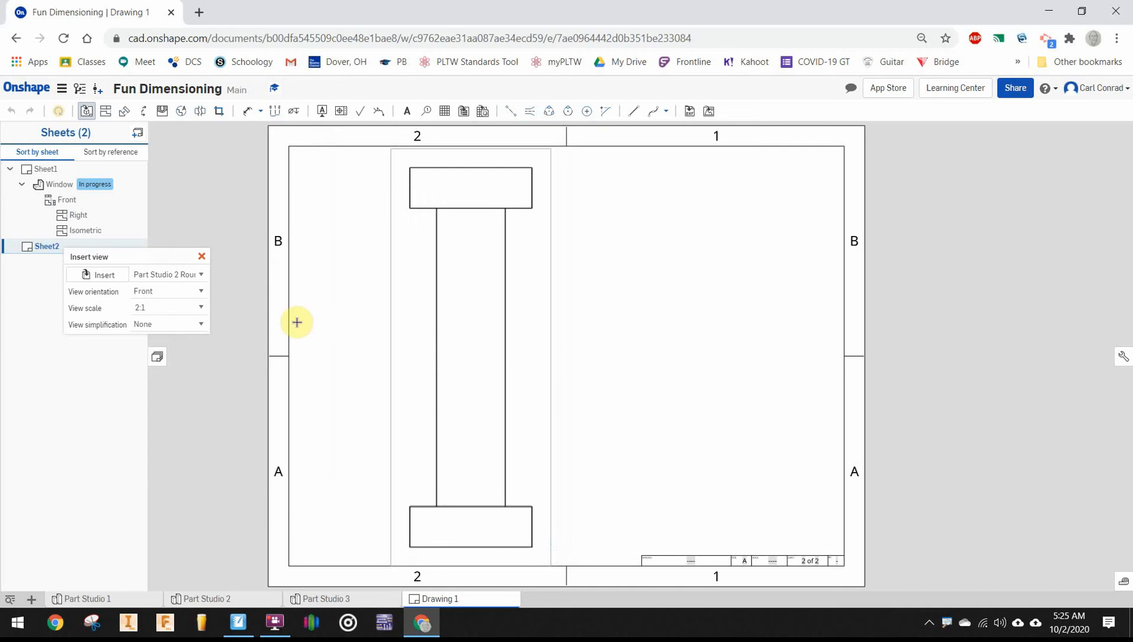
left_click(202, 308)
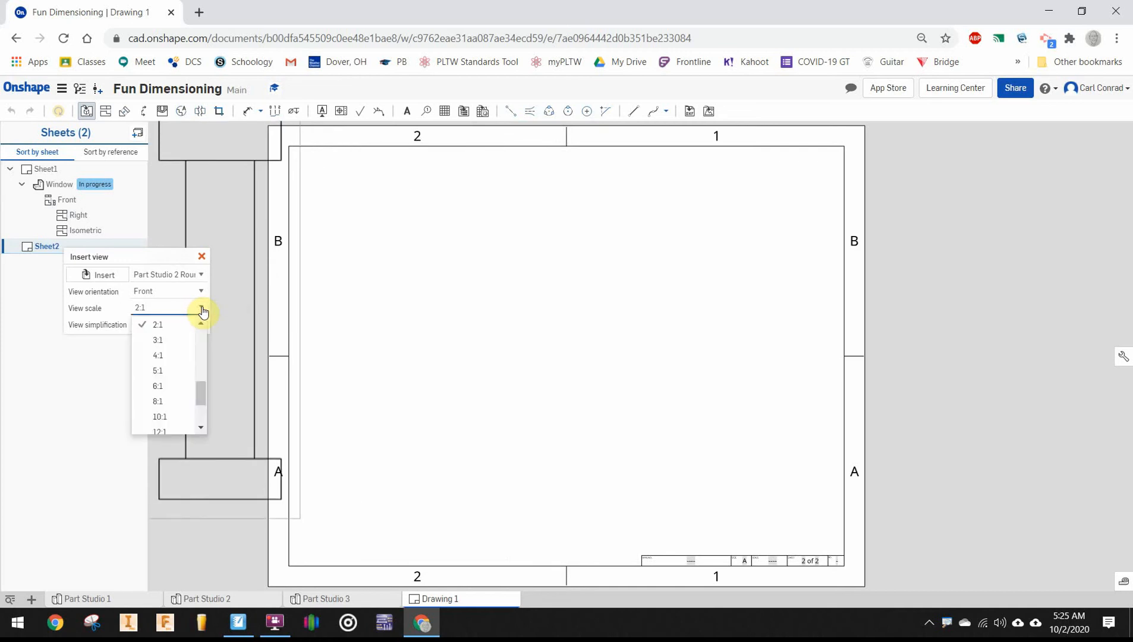
left_click(172, 325)
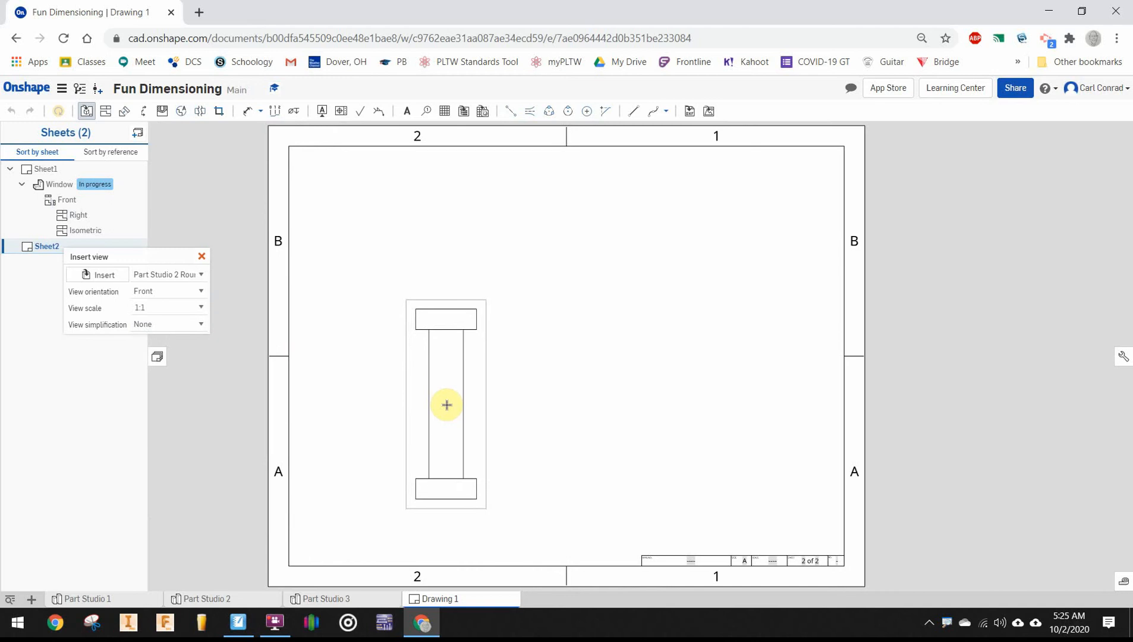
left_click(440, 411)
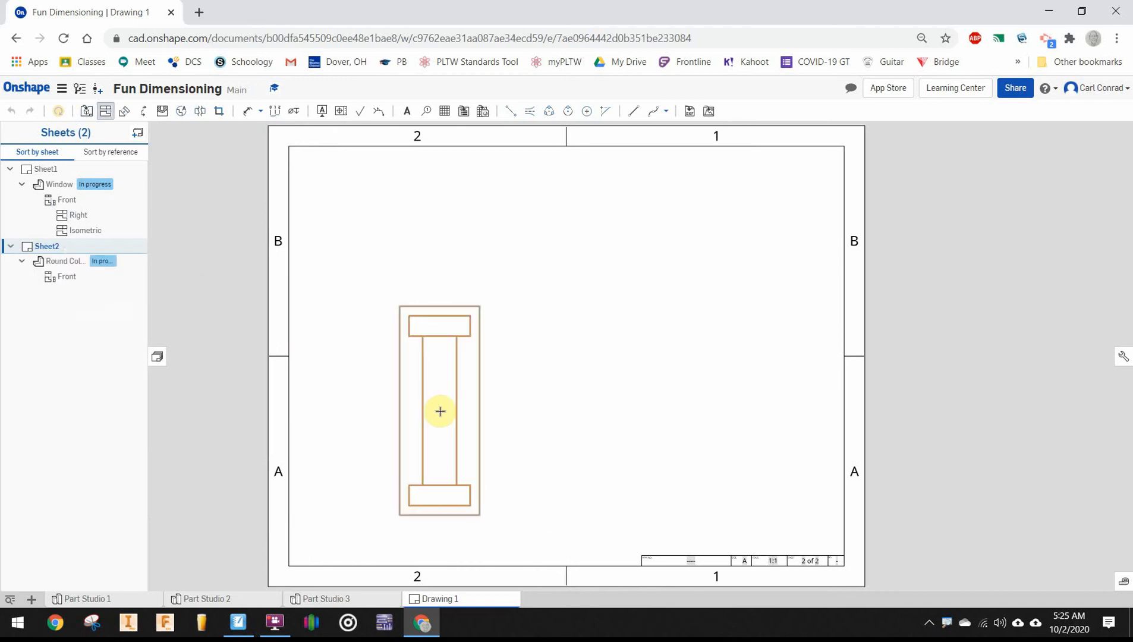
Project a top view above the column's front view and an isometric view up and to its right
left_click(443, 213)
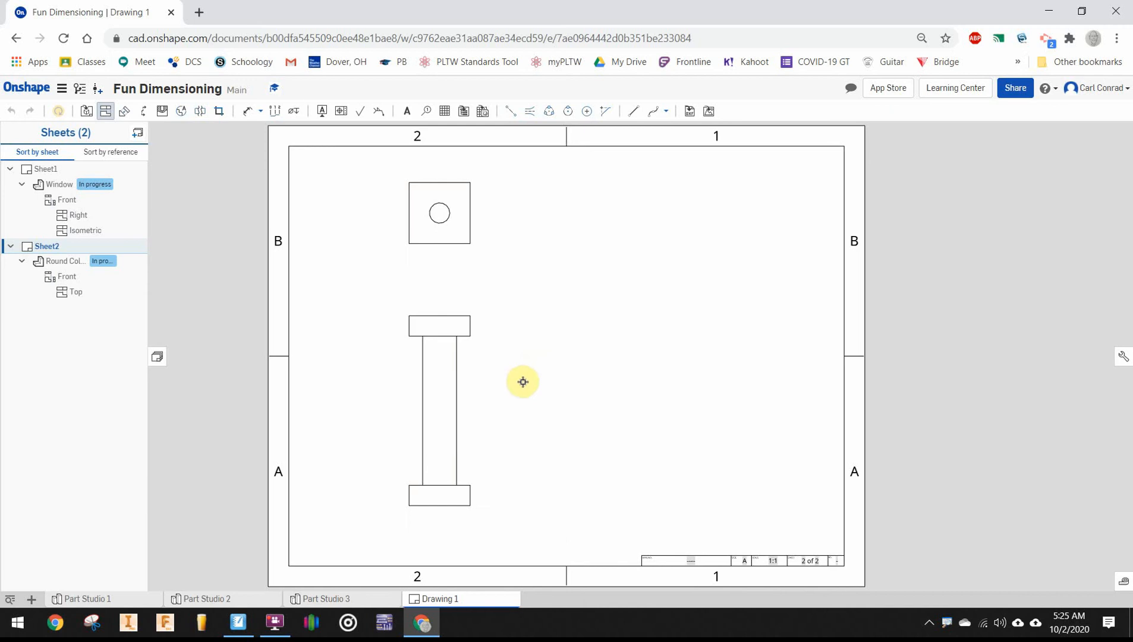
left_click(443, 397)
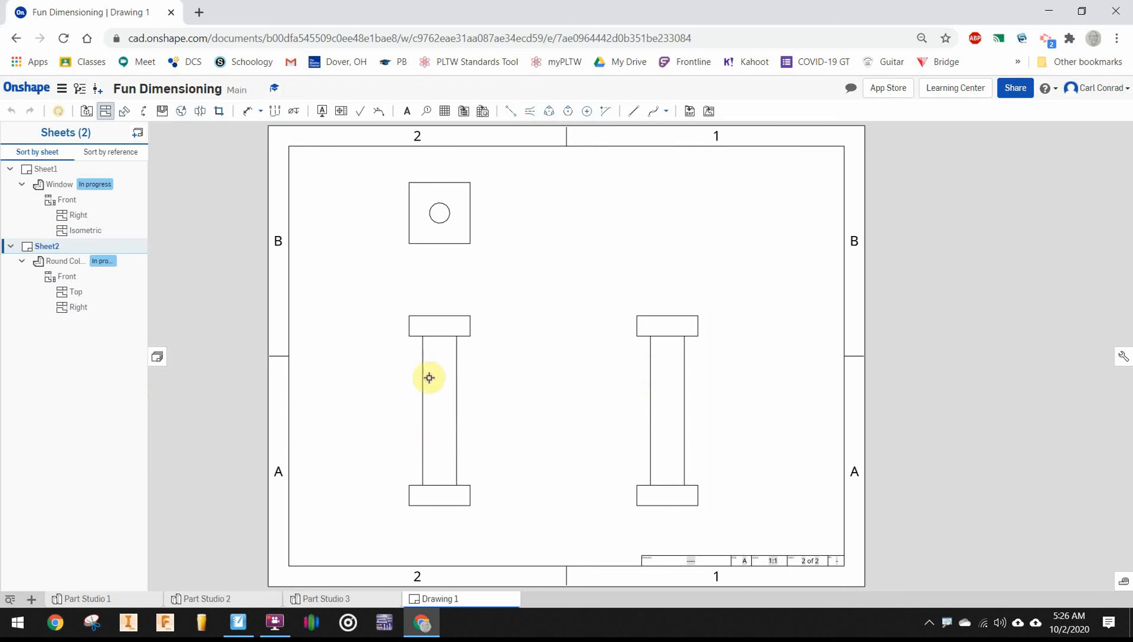
left_click(401, 458)
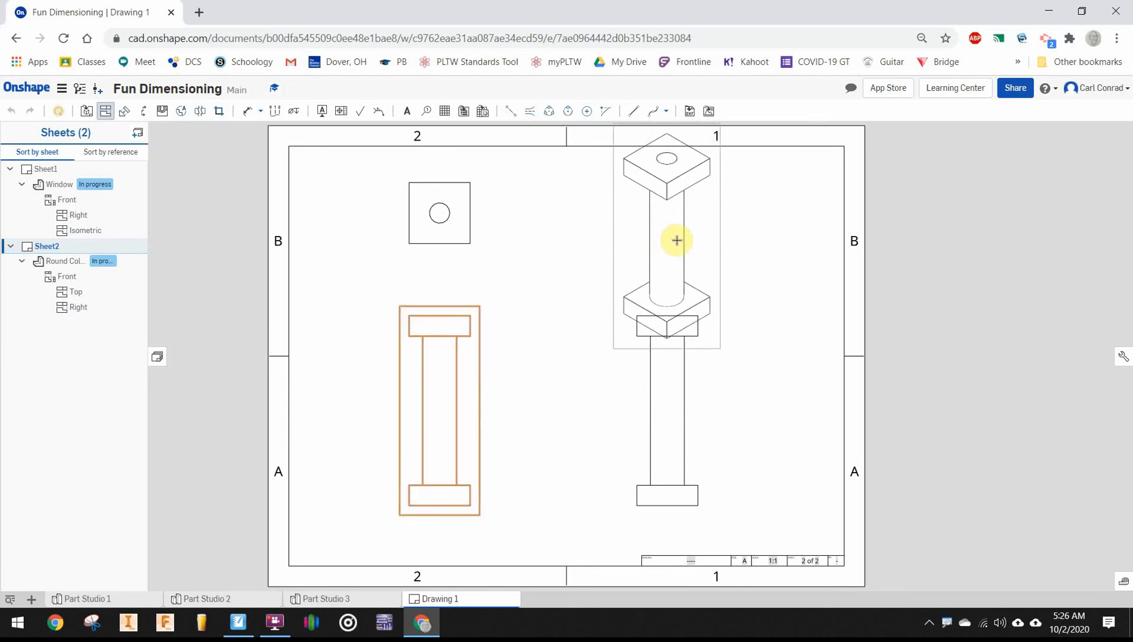
left_click(670, 252)
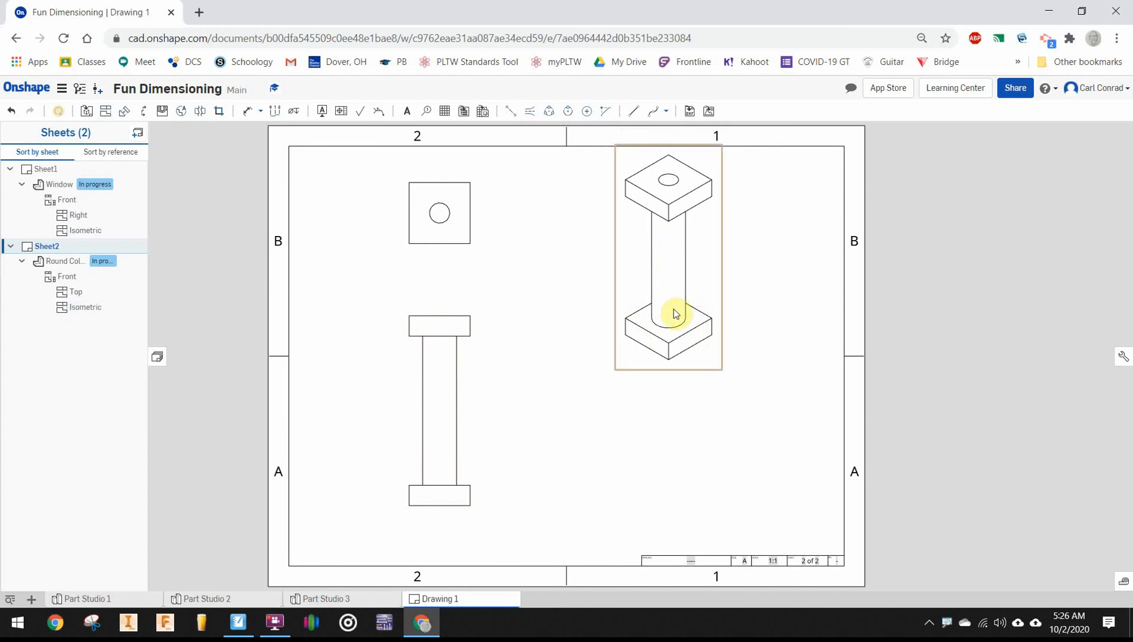
Show hidden lines in the front and top views and display the isometric view as shaded
right_click(439, 367)
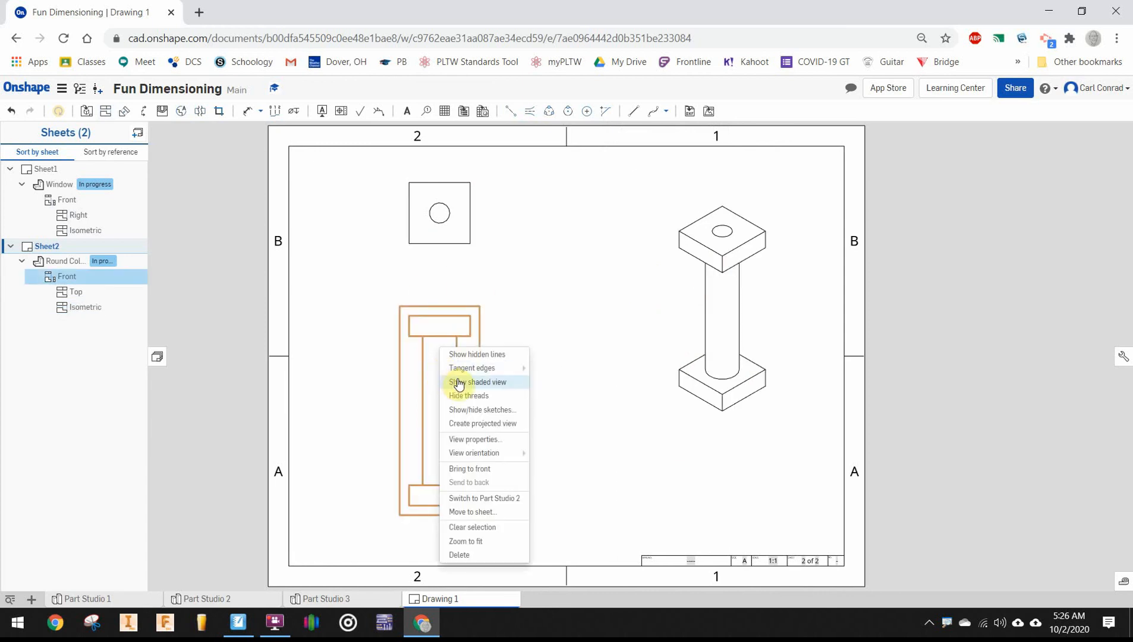
left_click(480, 354)
right_click(459, 219)
left_click(494, 228)
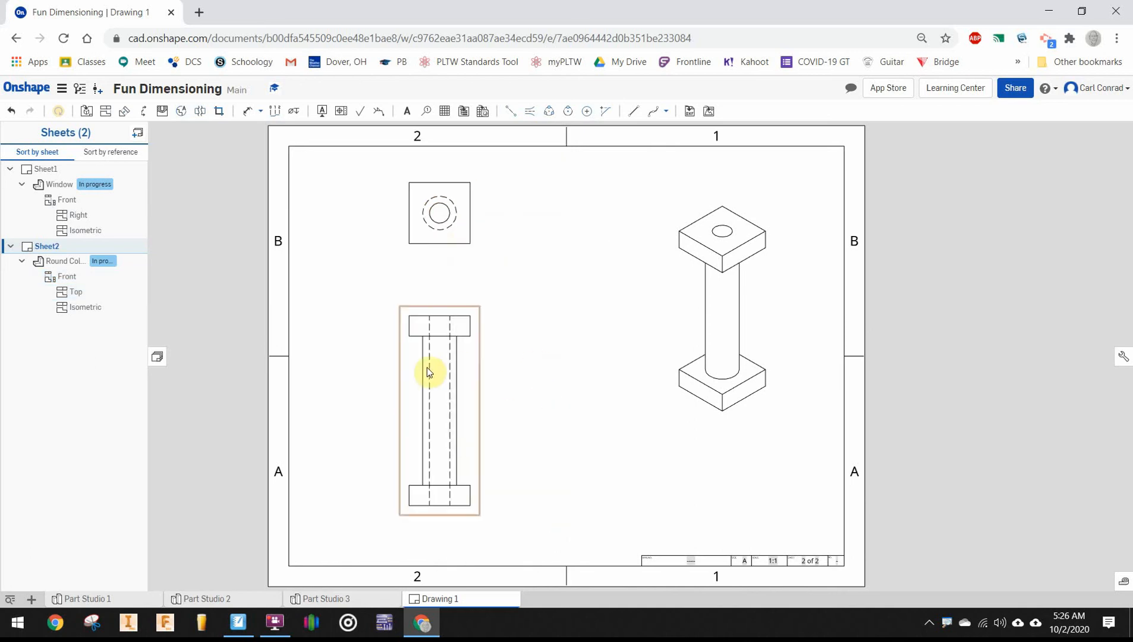
right_click(748, 283)
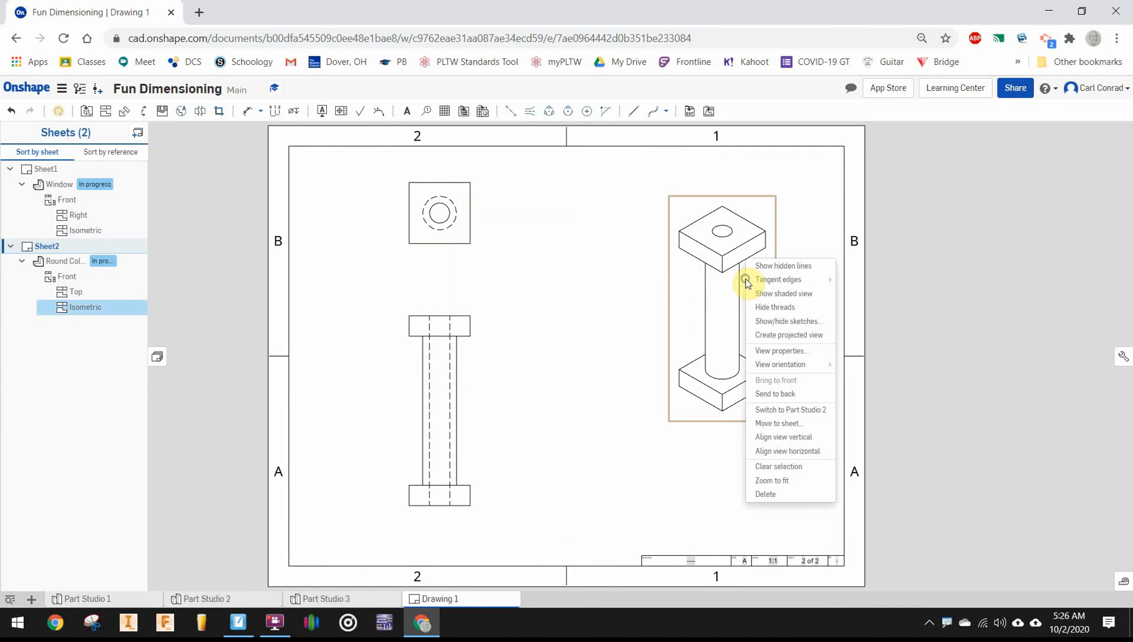
left_click(772, 294)
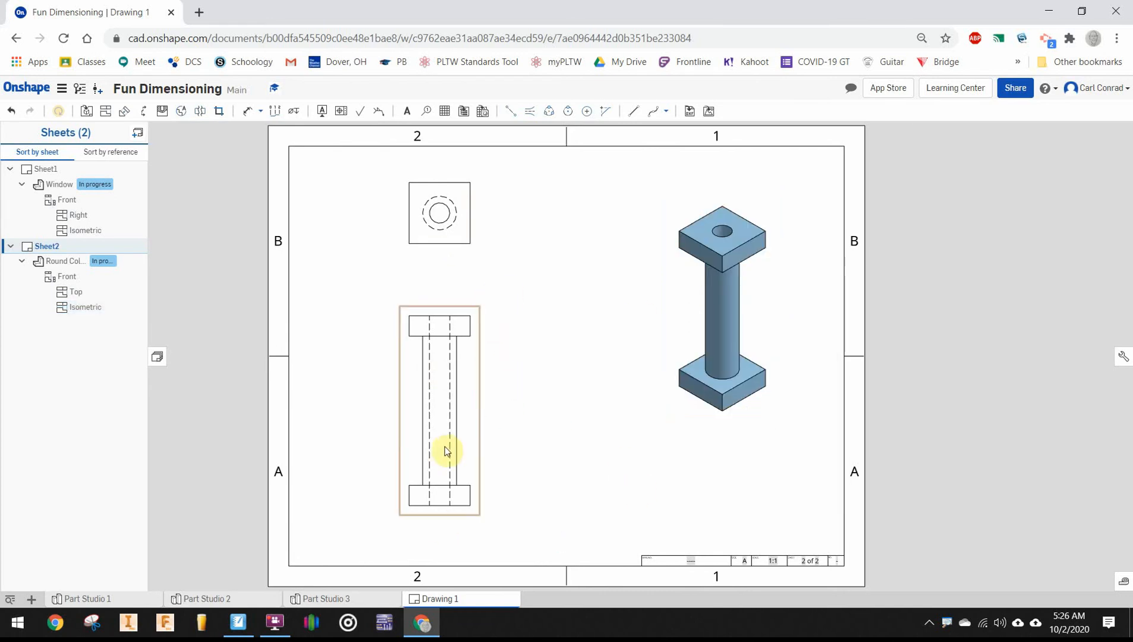
Add a center mark to the hole circle in the top view
scroll(442, 450, "down", 1)
scroll(450, 450, "up", 2)
scroll(531, 450, "down", 1)
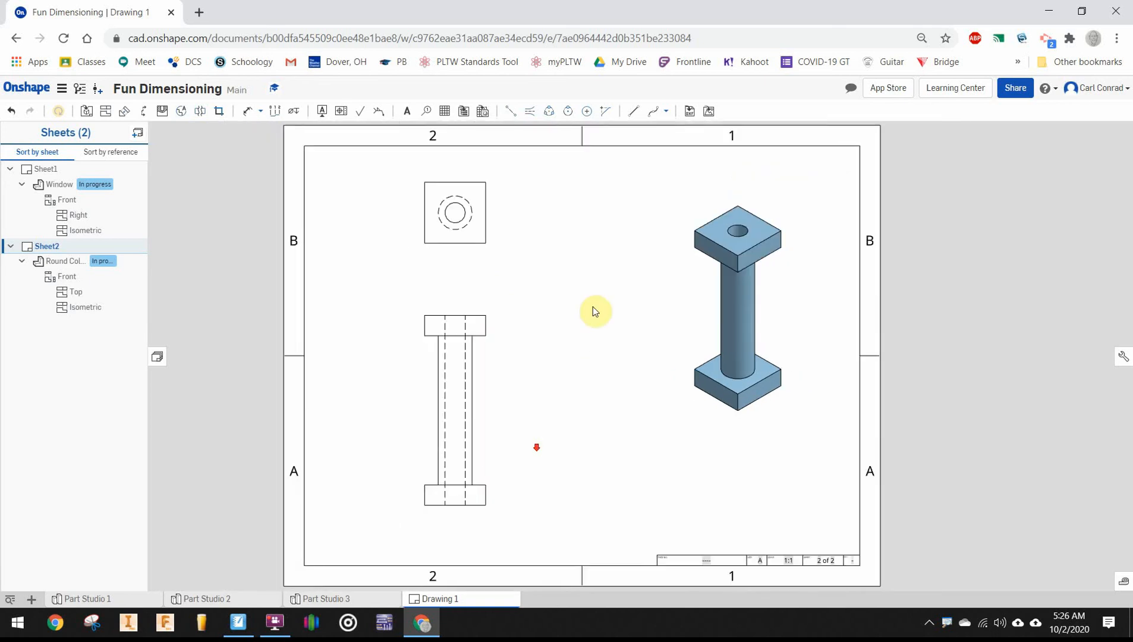
middle_click_drag(602, 351, 656, 358)
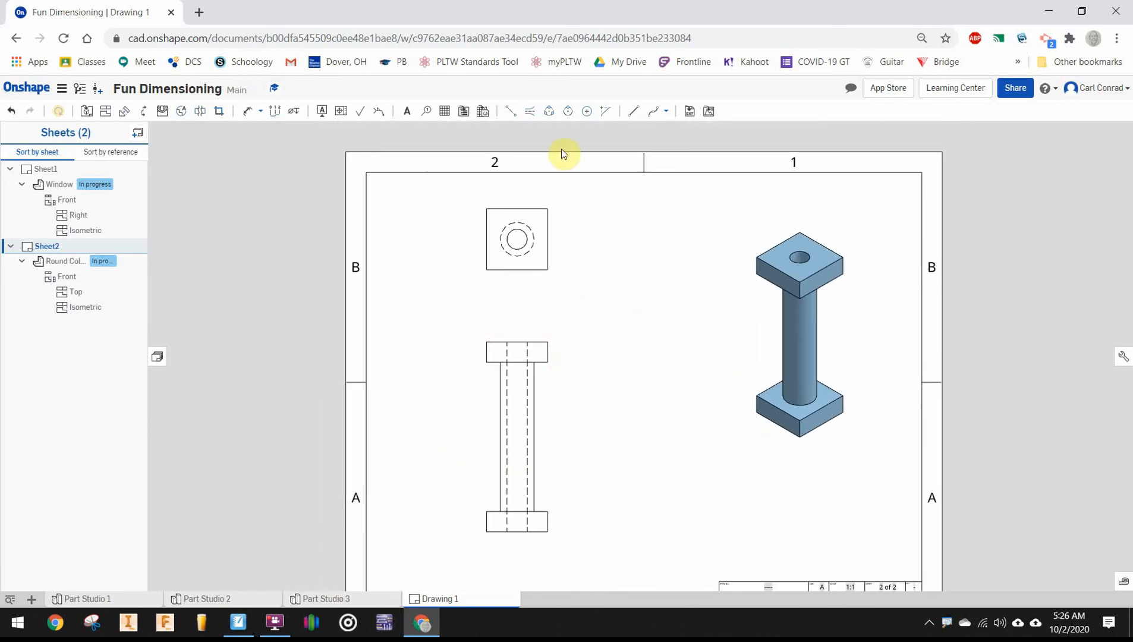
left_click(587, 113)
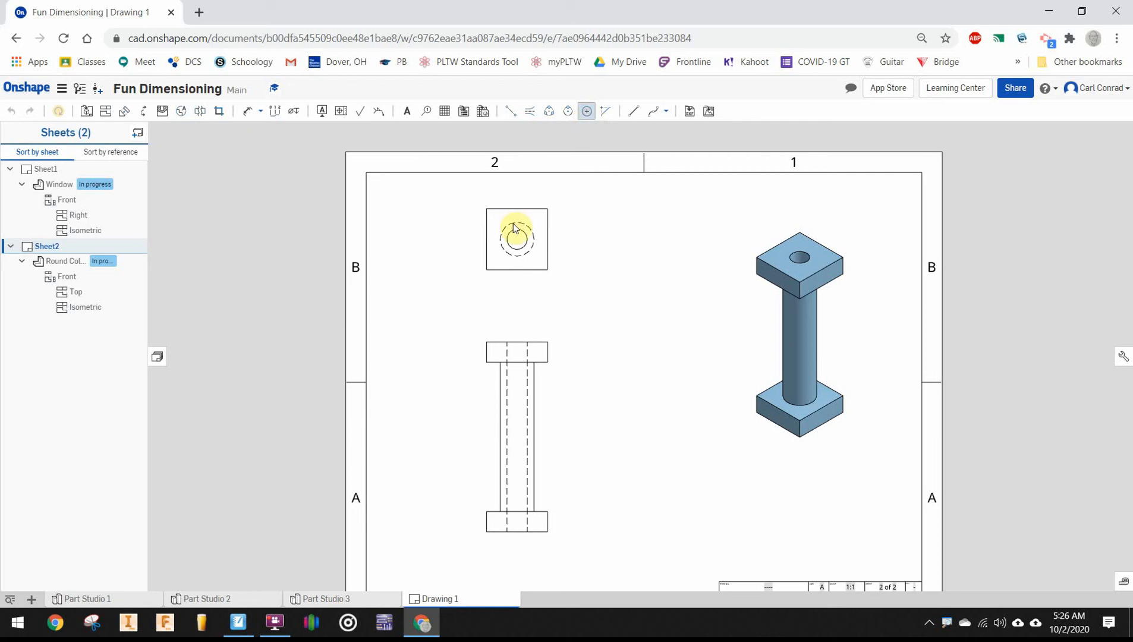
left_click(516, 231)
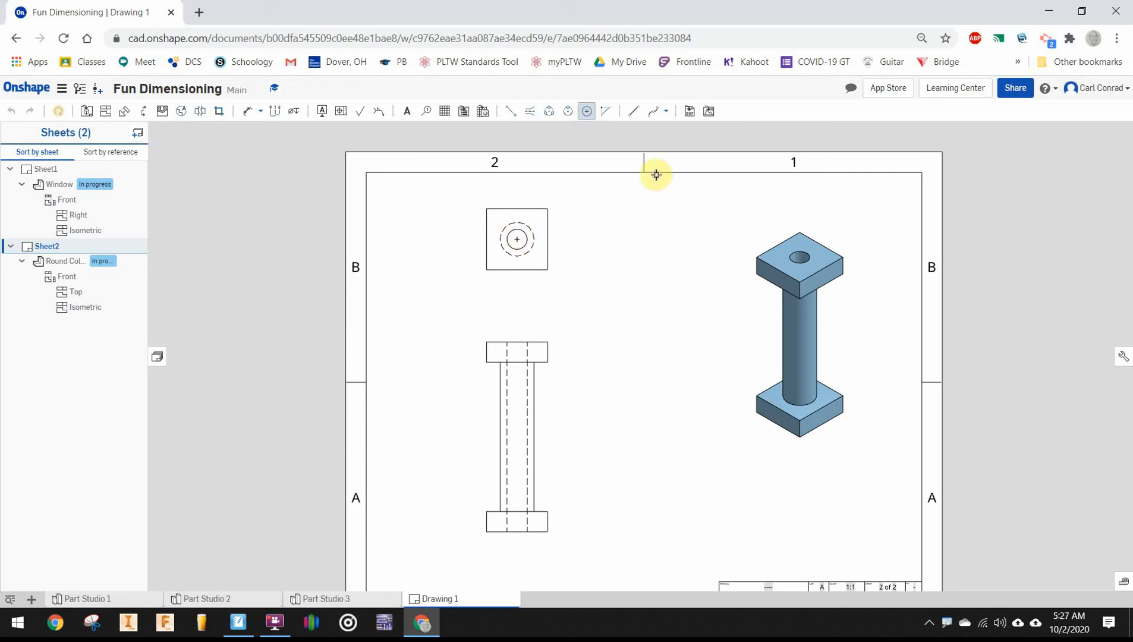
Add a centerline between the two hidden hole edges in the column's front view
left_click(529, 113)
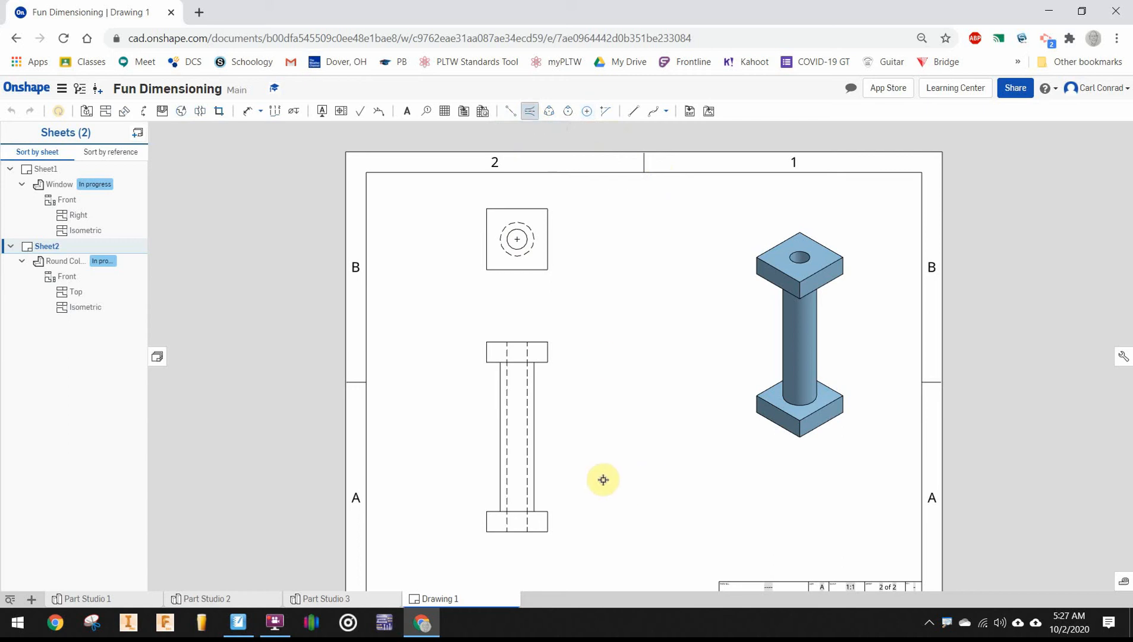
left_click(507, 439)
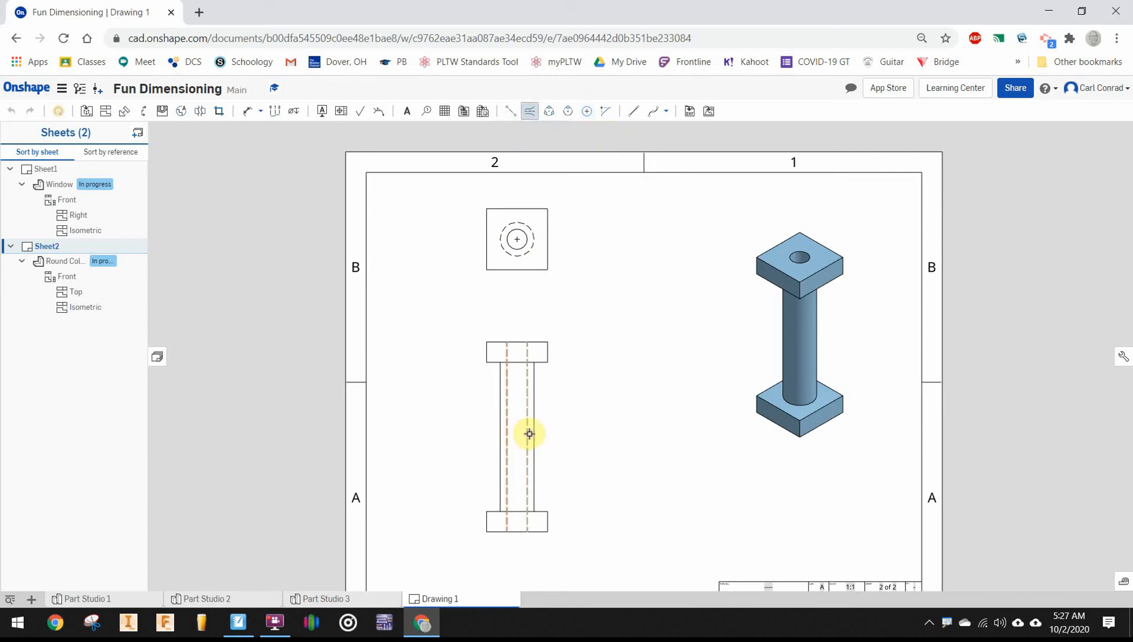
left_click(528, 433)
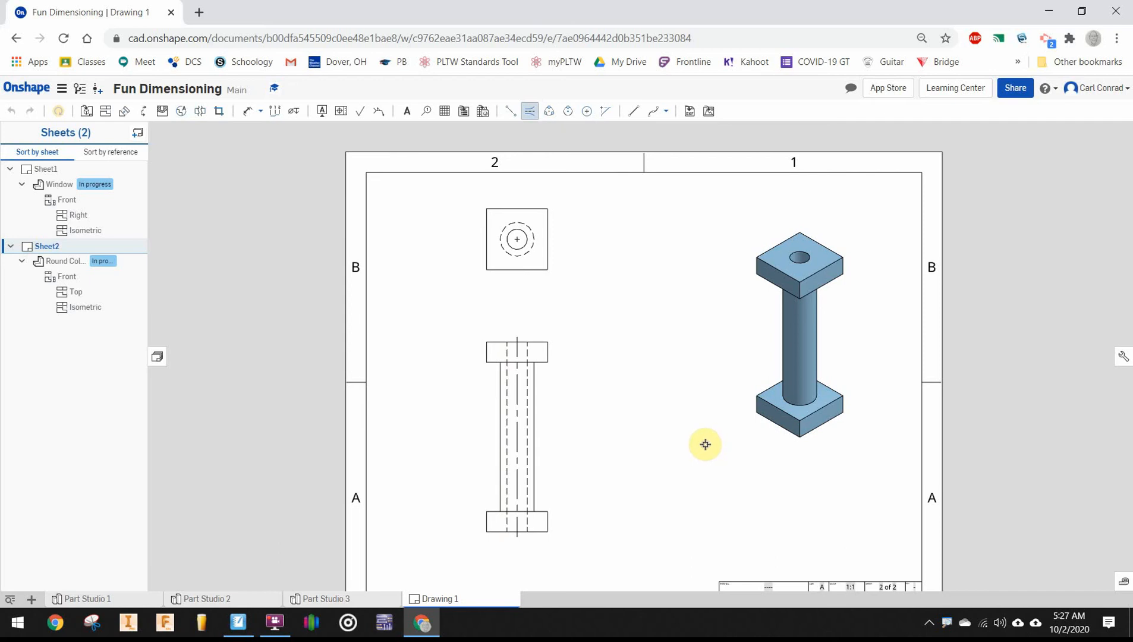
Dimension the width of the column's base in the front view, placing the dimension below the base
scroll(552, 400, "up", 2)
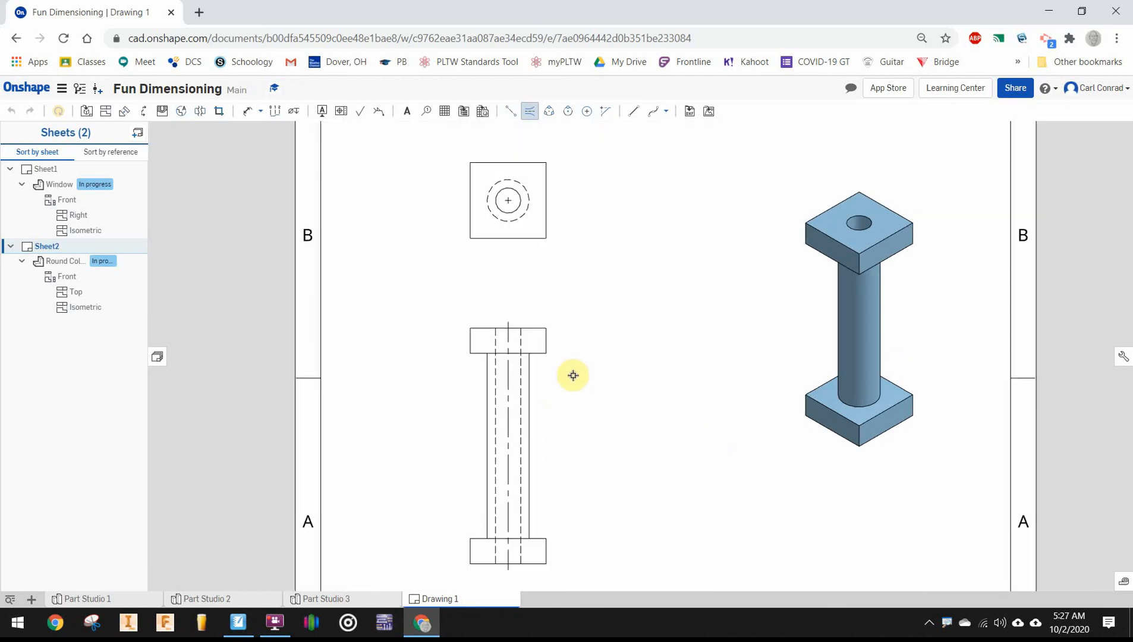
scroll(646, 326, "down", 1)
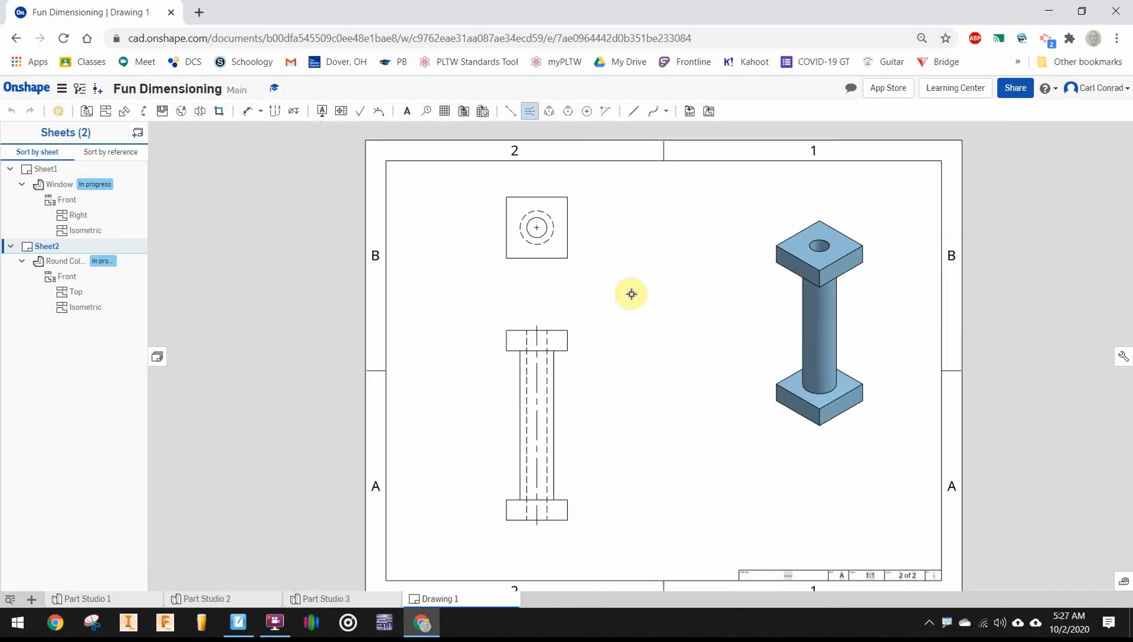
left_click(248, 117)
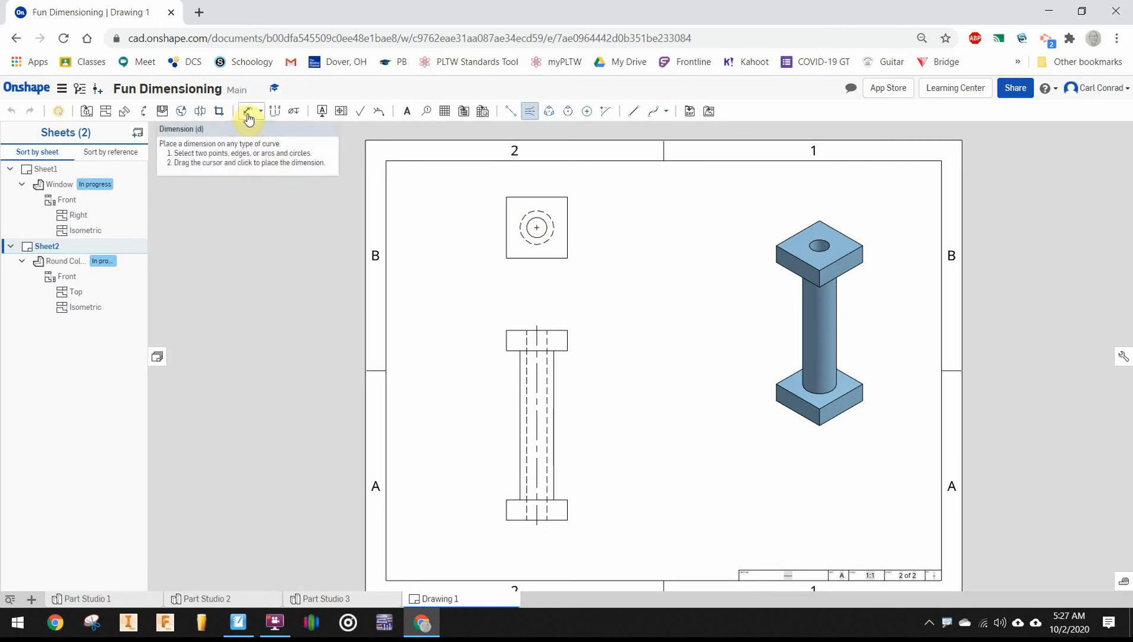
left_click(567, 521)
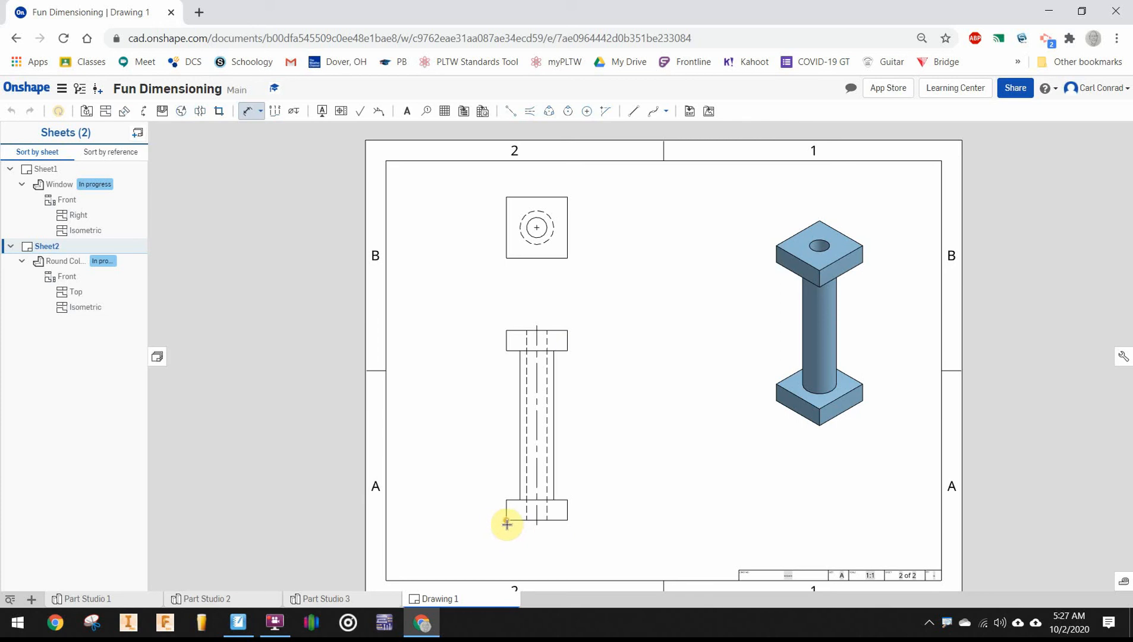
left_click(516, 519)
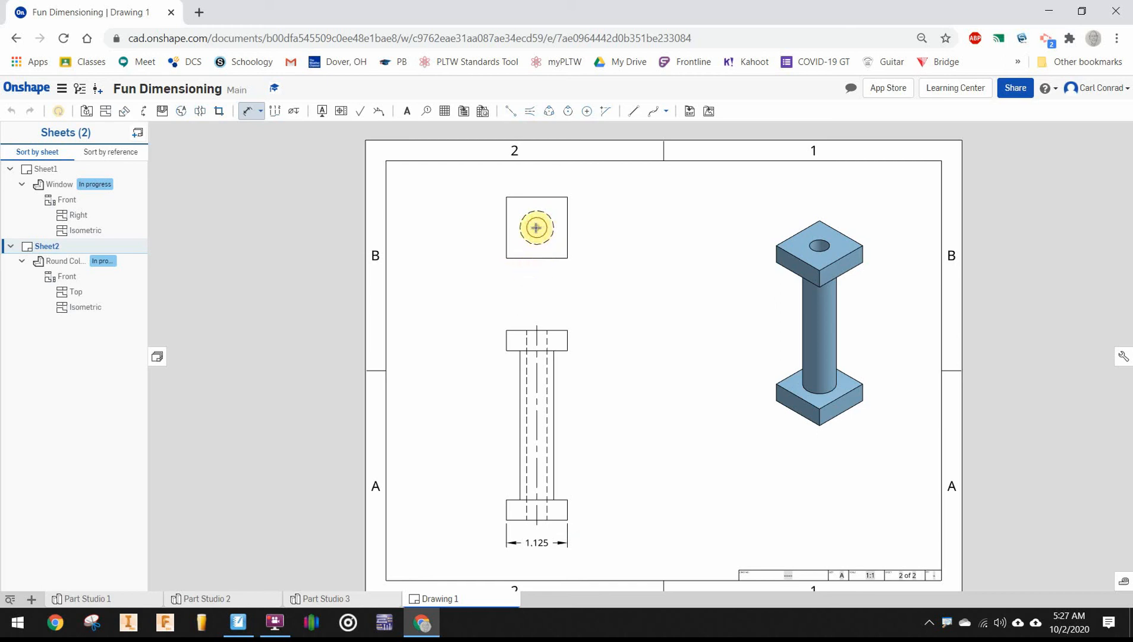
key("Escape")
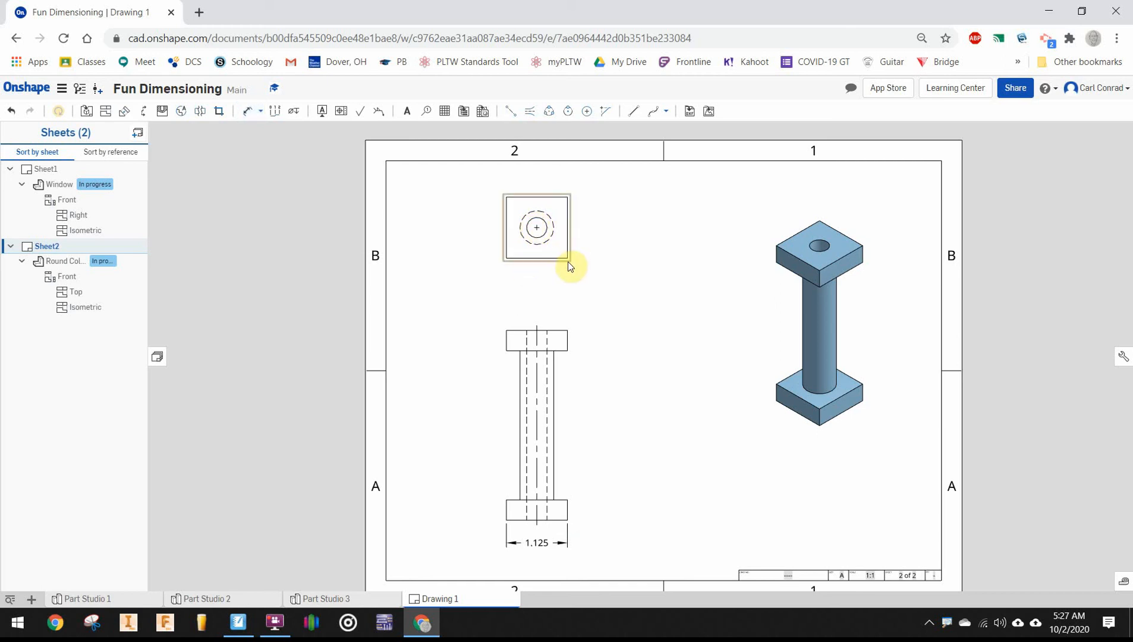
Dimension the horizontal distance from the left edge to the hole center in the top view, placing it below the square
left_click(251, 118)
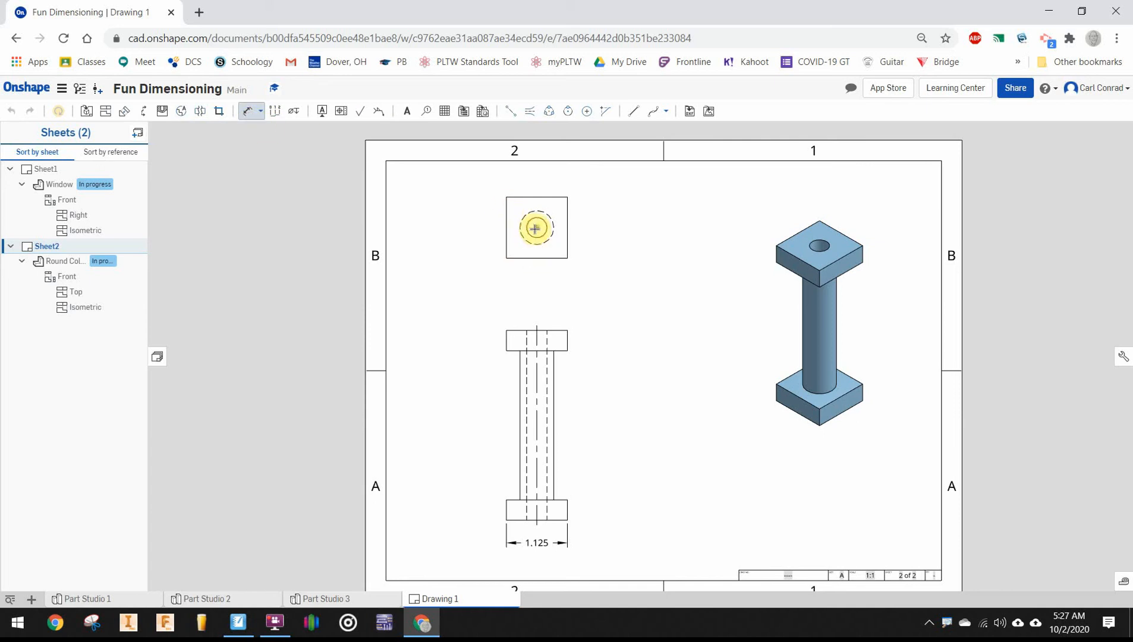
left_click(506, 256)
left_click(522, 280)
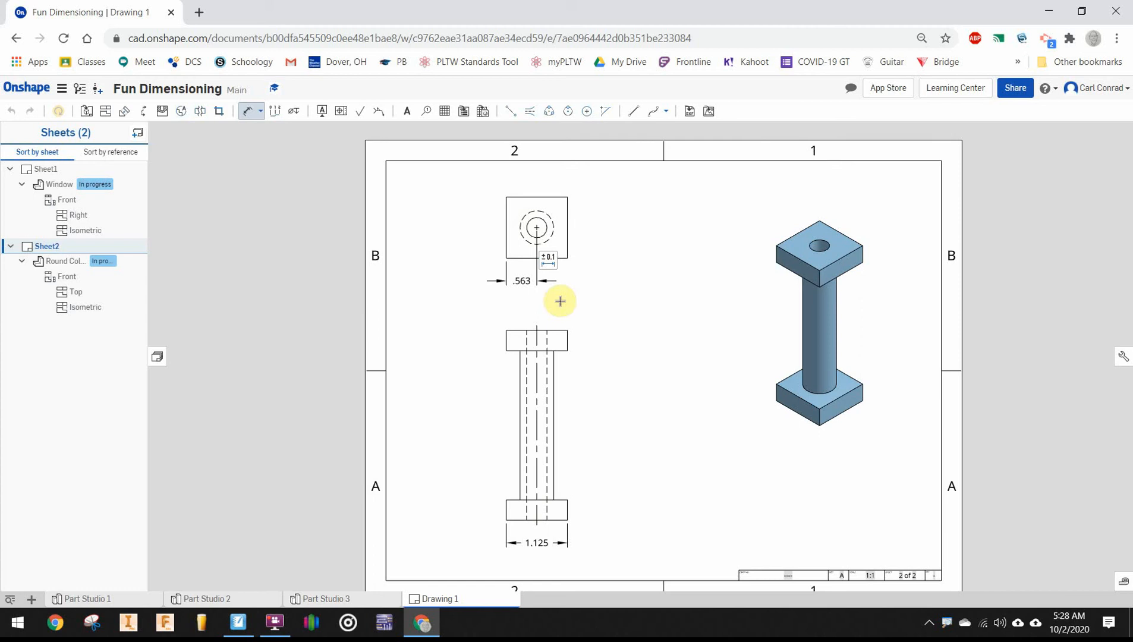
Dimension the base thickness and the height from the base's bottom to the top plate's underside, right of the front view
left_click(566, 521)
left_click(567, 500)
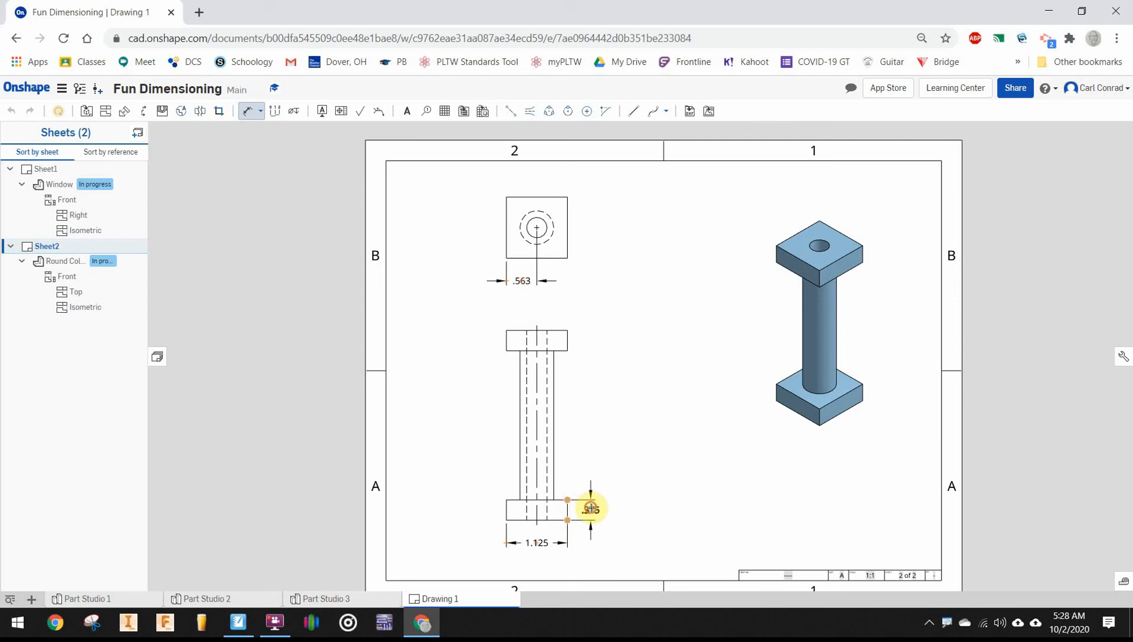
left_click(590, 508)
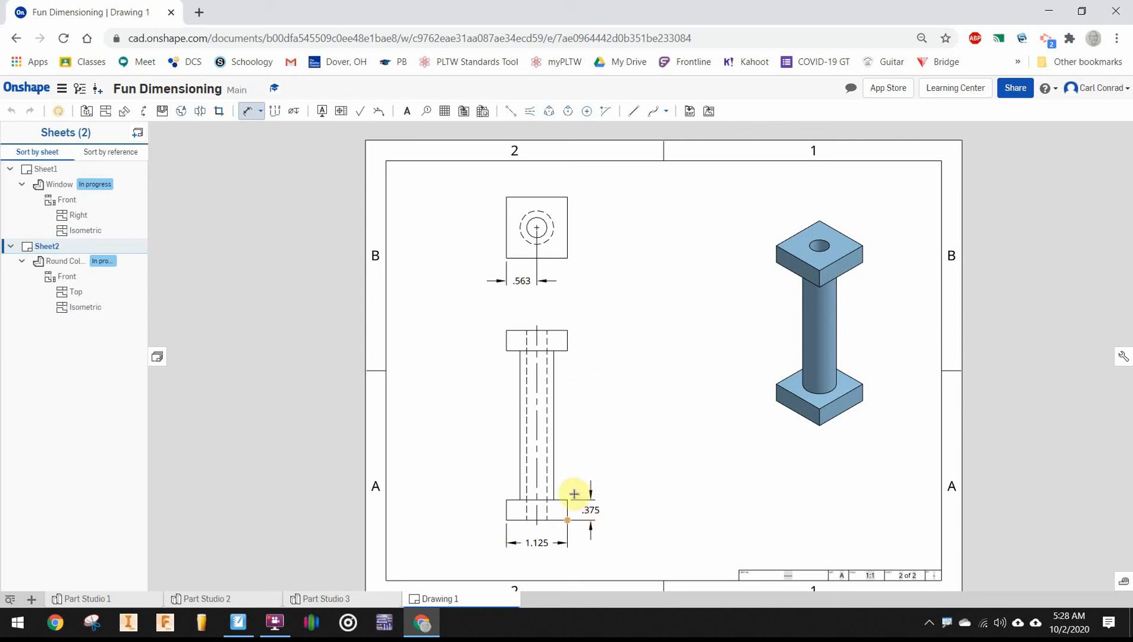
left_click(568, 351)
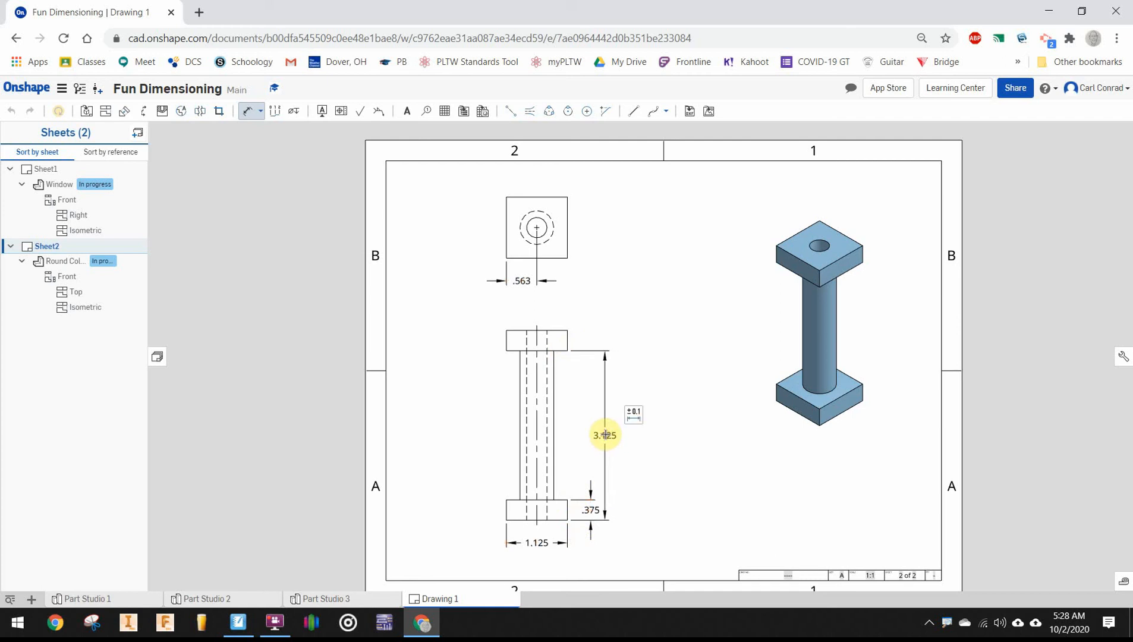
Place the pending height dimension right of the front view, and dimension the column's overall height just outside it
left_click(599, 440)
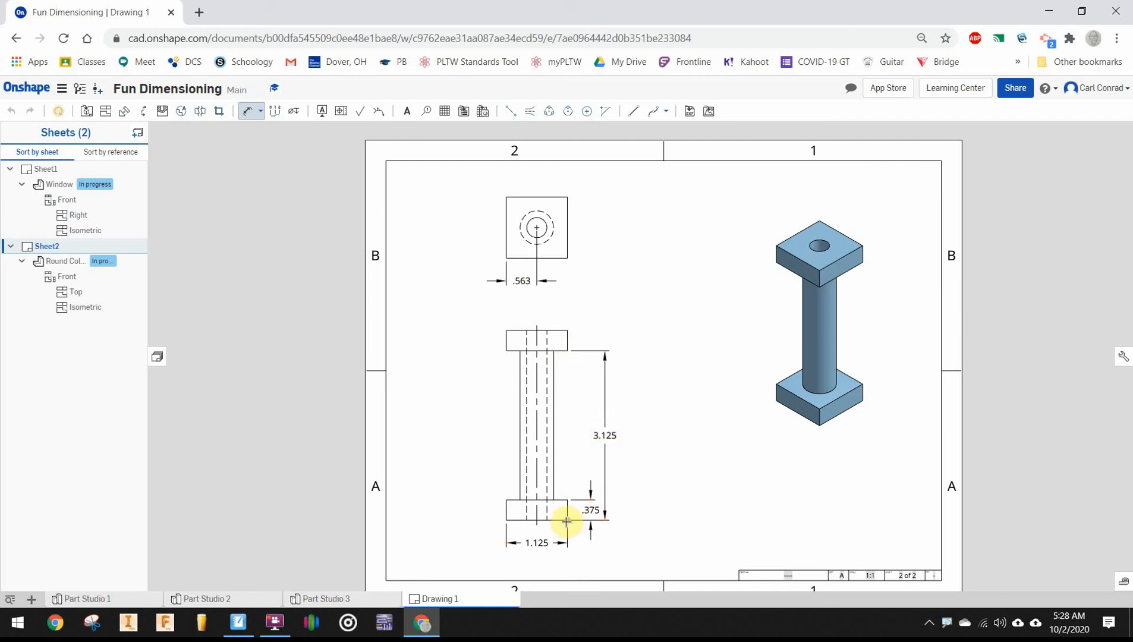
left_click(566, 522)
left_click(568, 330)
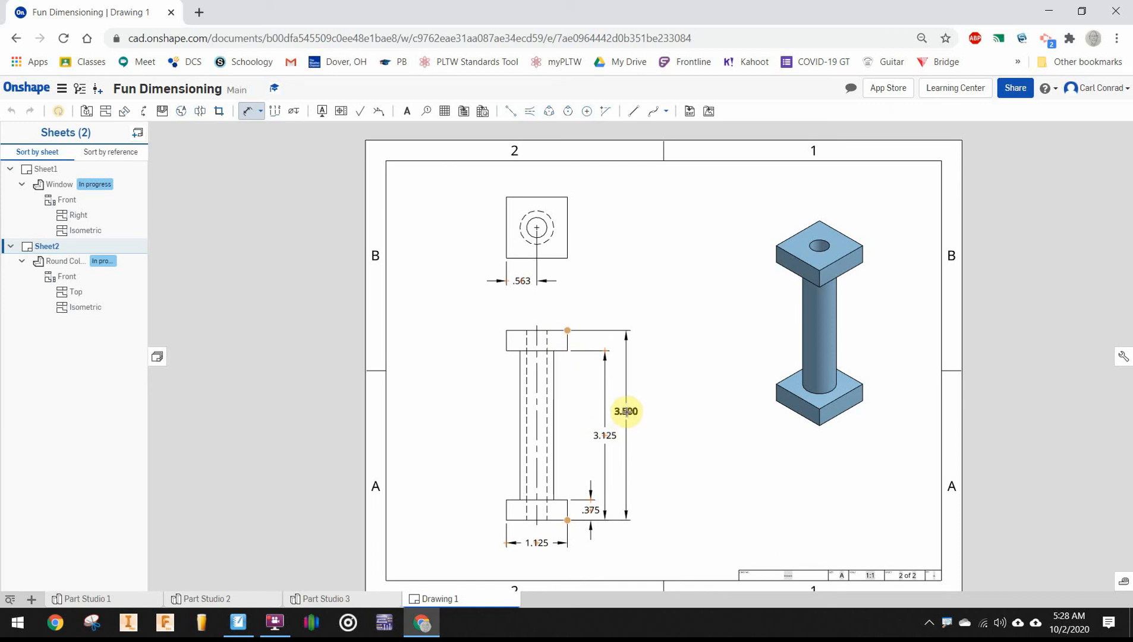
left_click(626, 411)
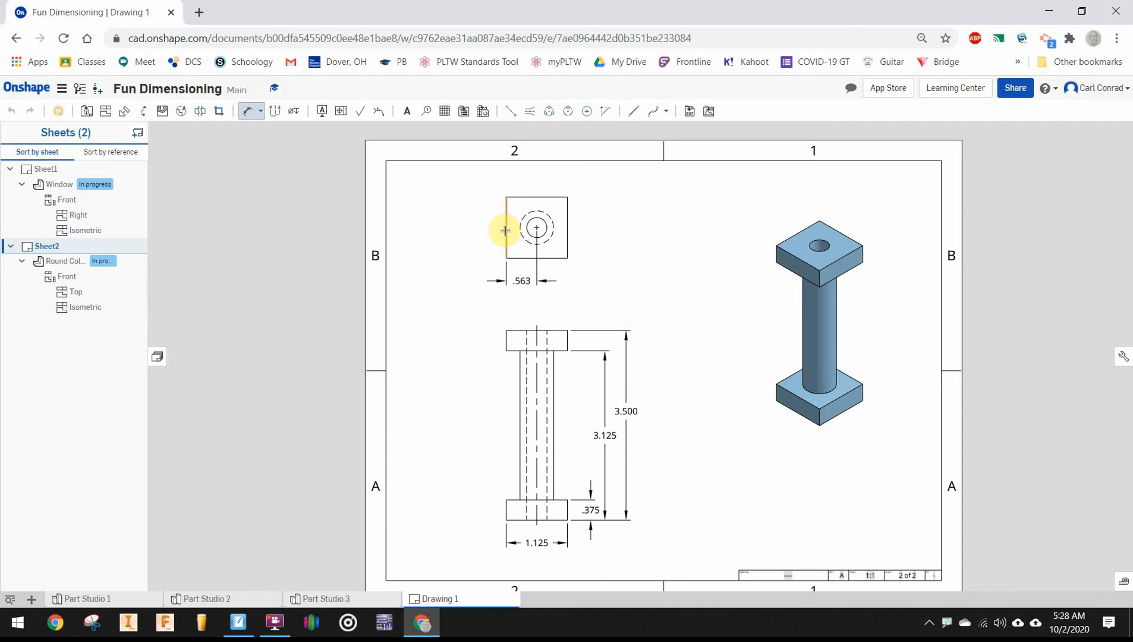
Dimension the square's vertical side left of the top view, and the vertical distance from its upper edge to the hole center on the right
left_click(500, 229)
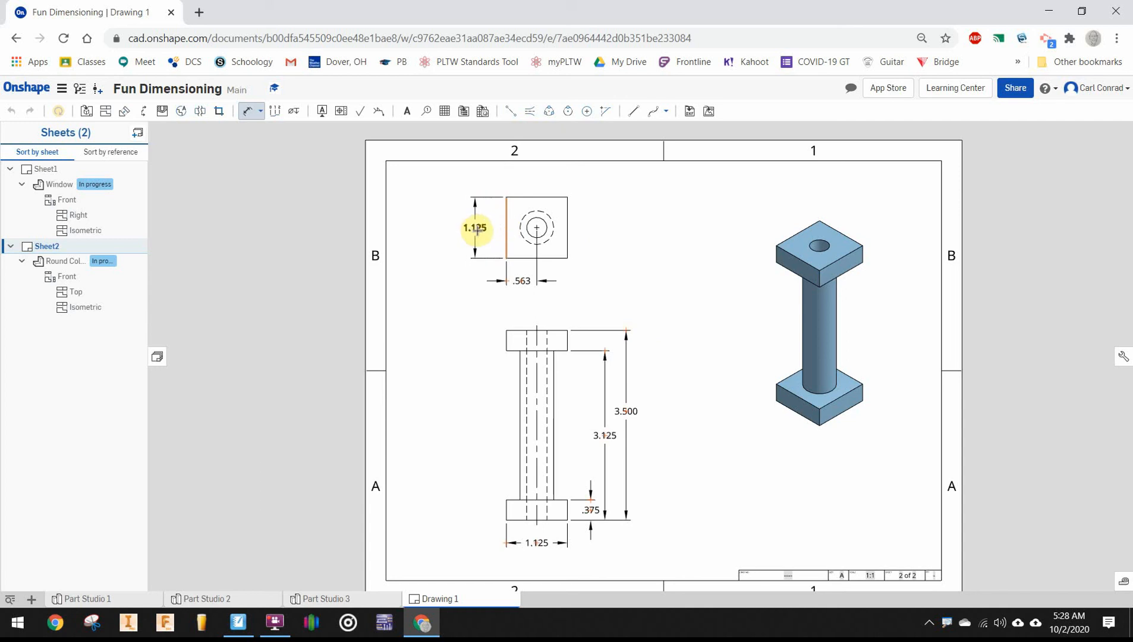
left_click(476, 228)
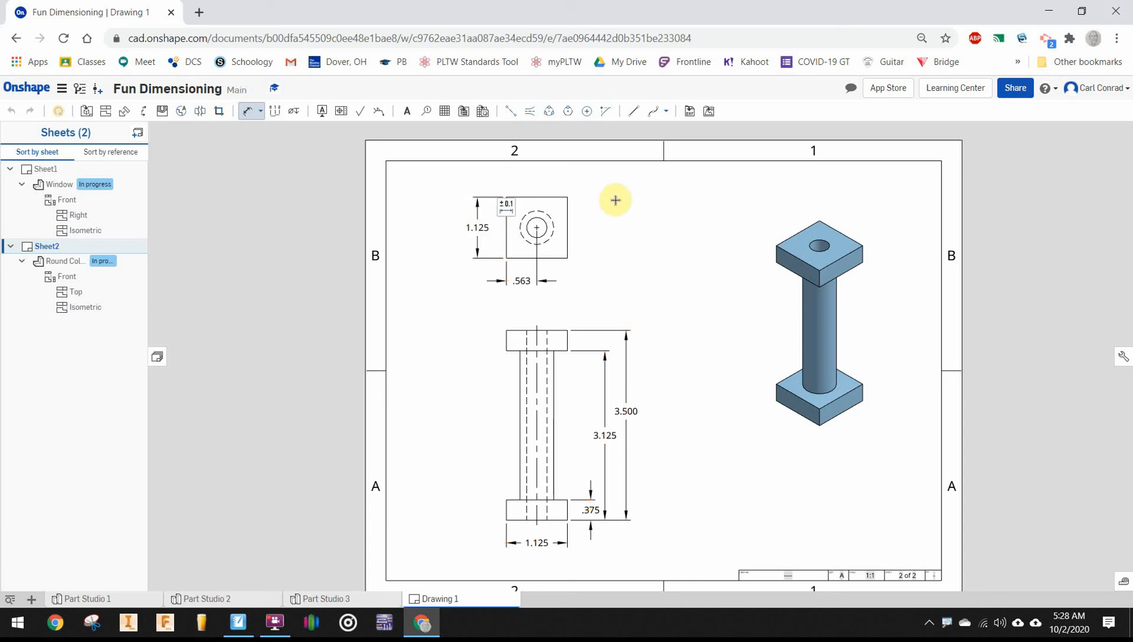
left_click(566, 196)
left_click(537, 227)
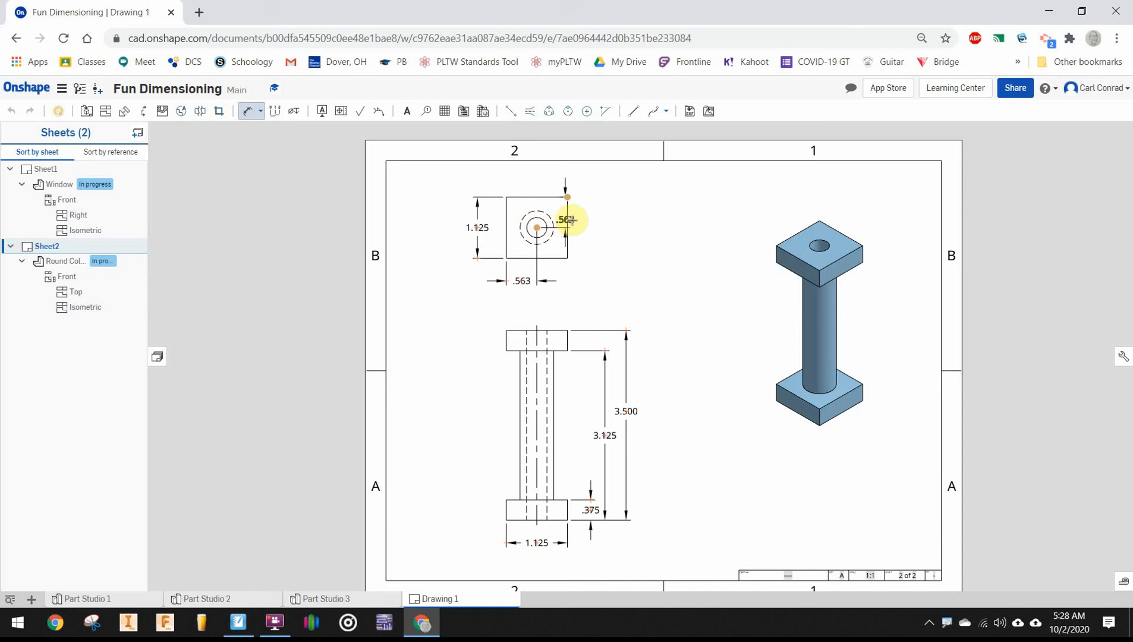
left_click(599, 220)
Dimension the width of the cylindrical shaft between its outer edges in the front view, placing the dimension left of the column
scroll(569, 304, "down", 2)
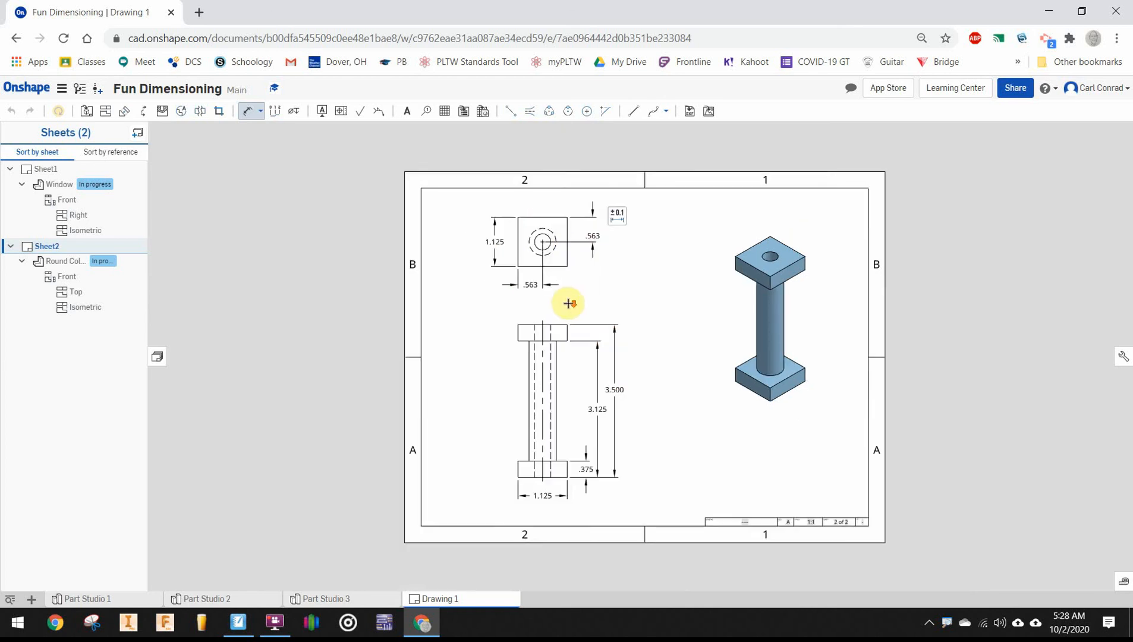
scroll(569, 307, "up", 2)
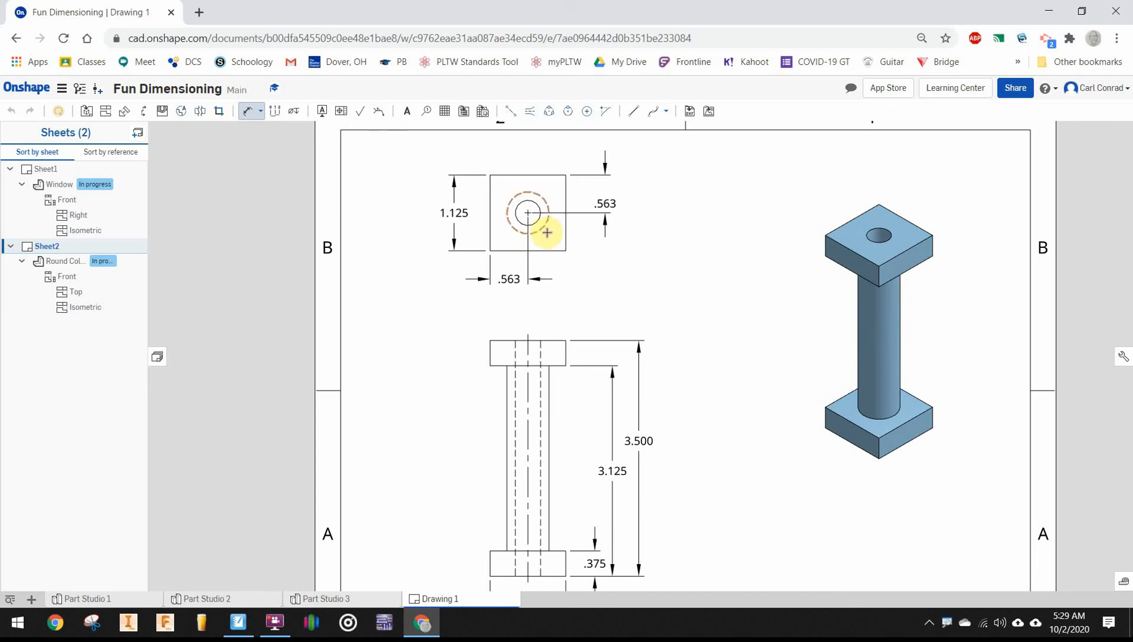
left_click(551, 452)
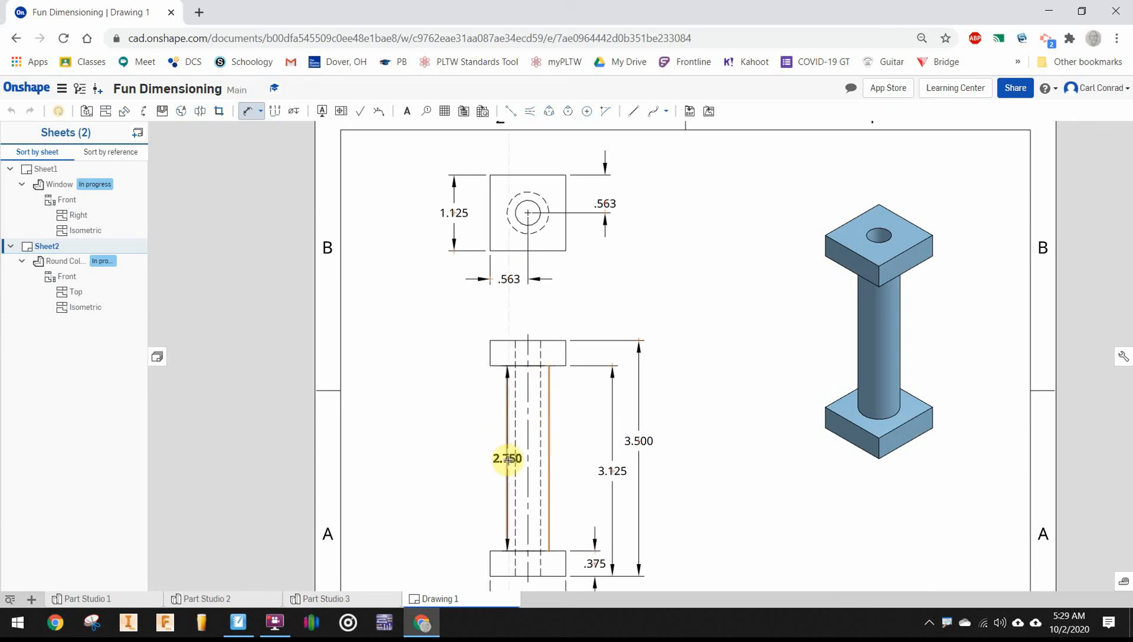
left_click(508, 457)
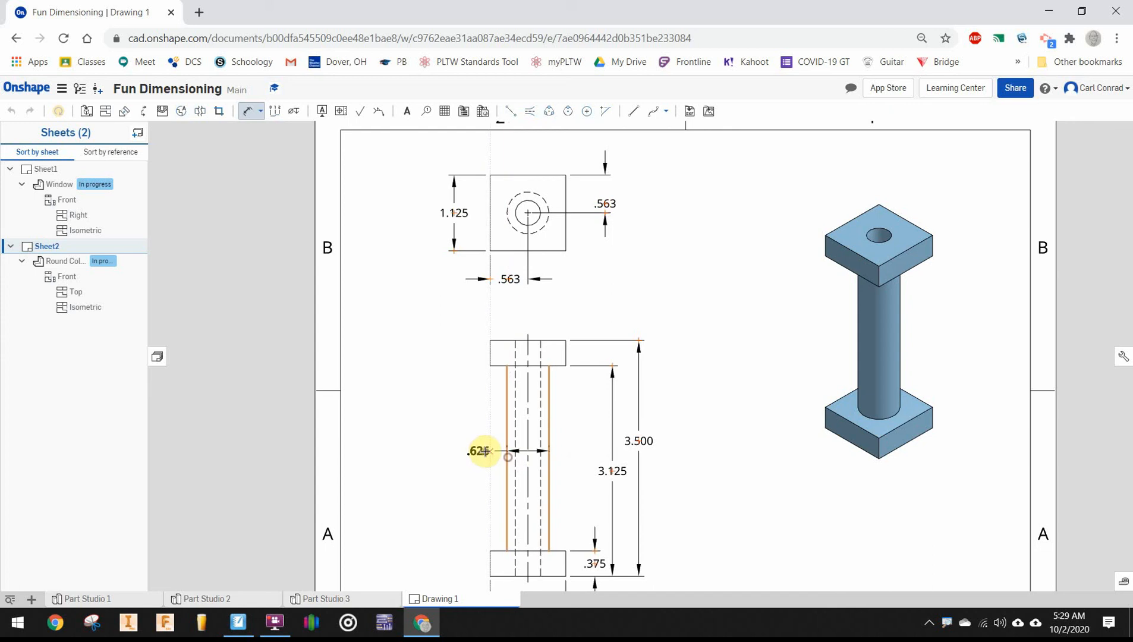
left_click(462, 450)
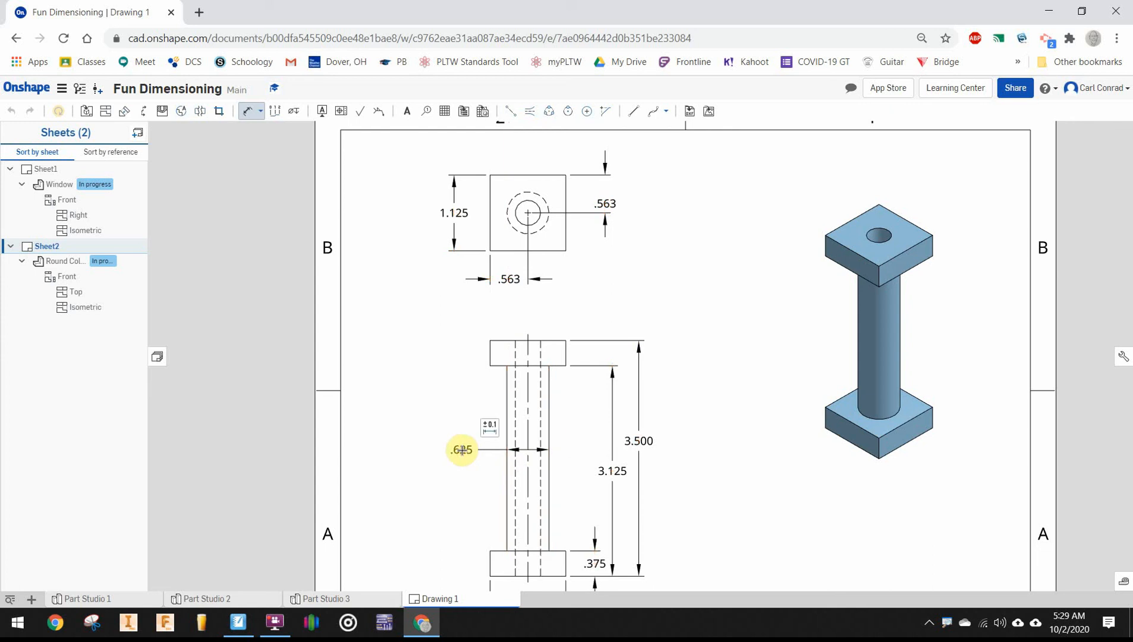
key("Escape")
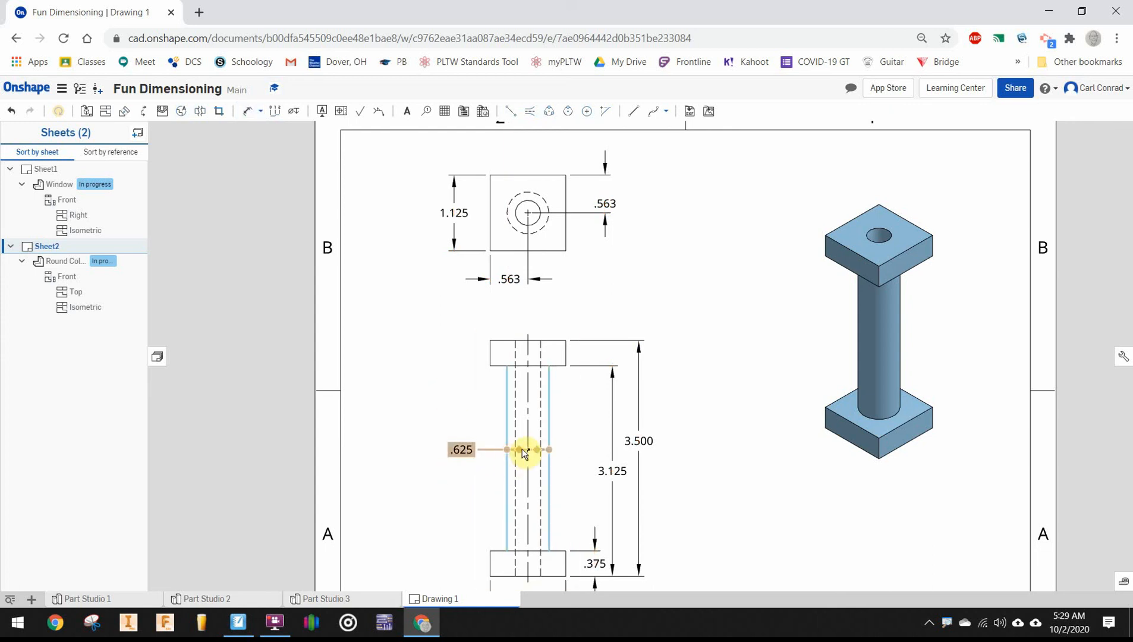
Add a diameter symbol in front of the shaft's width dimension in the front view
double_click(456, 450)
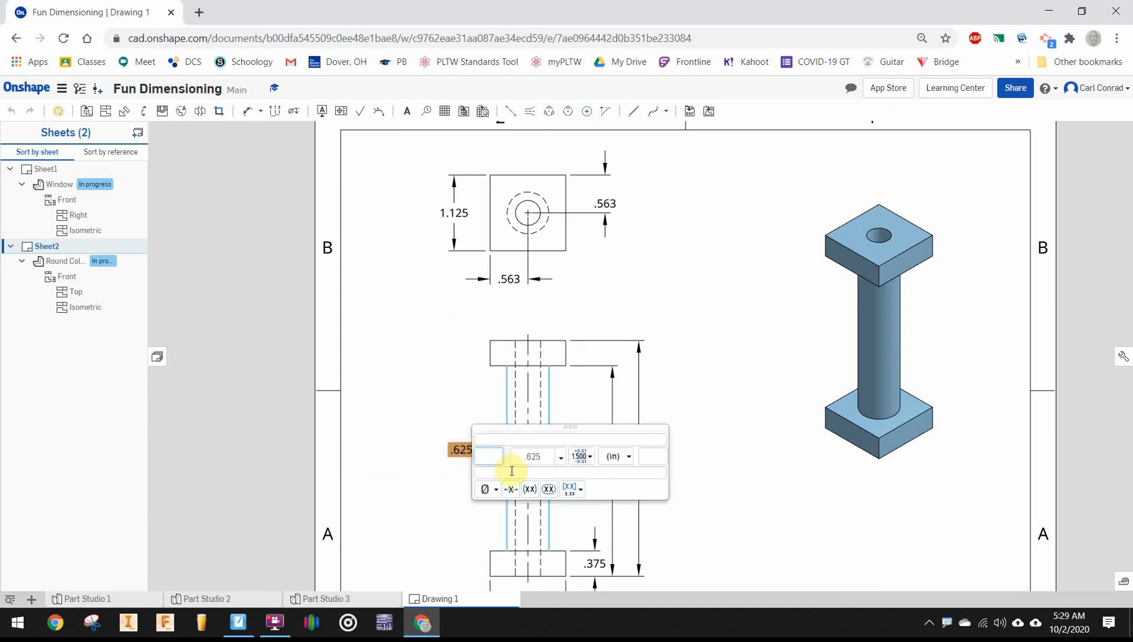
left_click(485, 493)
left_click(489, 382)
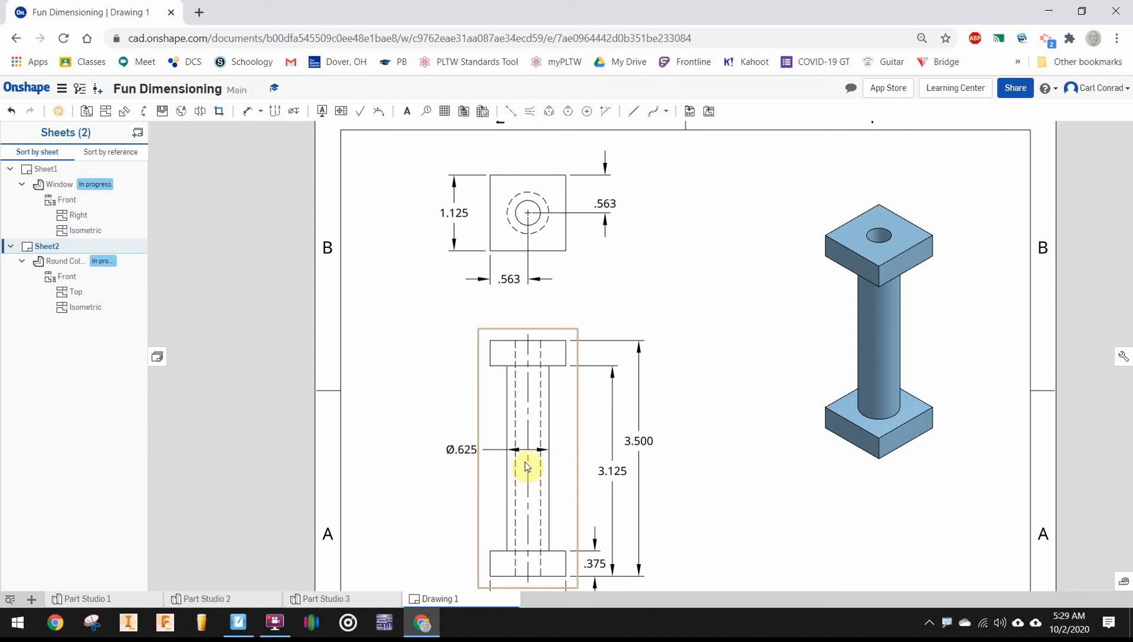
Dimension the hole's diameter in the top view, placing the leader text below and to the right of the square
mouse_move(697, 362)
middle_mouse_down()
mouse_move(703, 410)
mouse_move(700, 376)
middle_mouse_up()
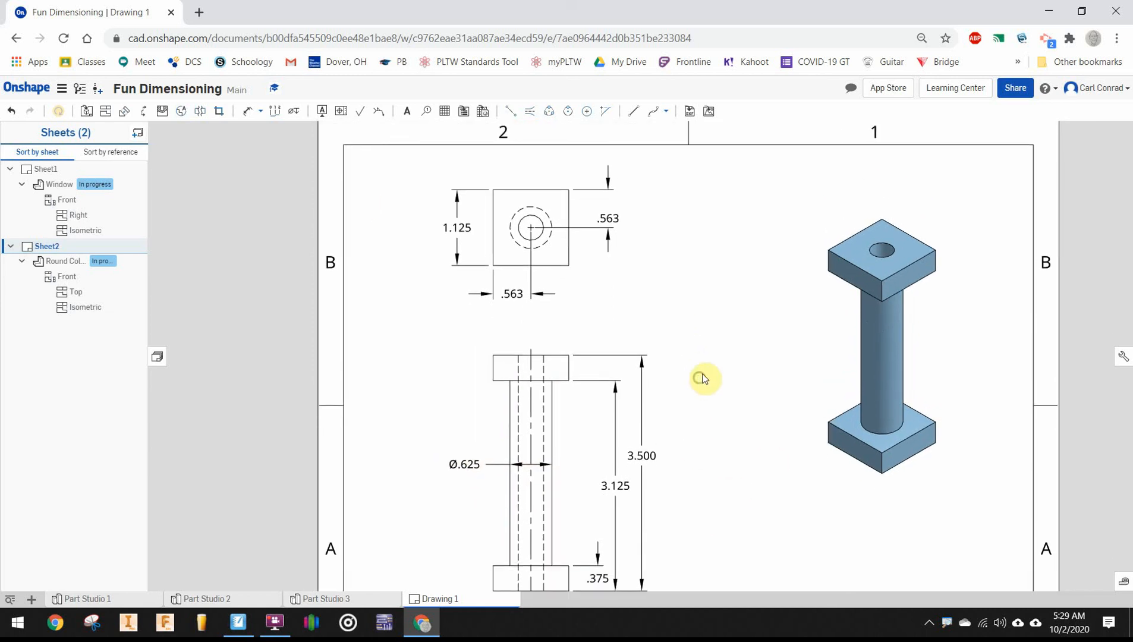
left_click(250, 112)
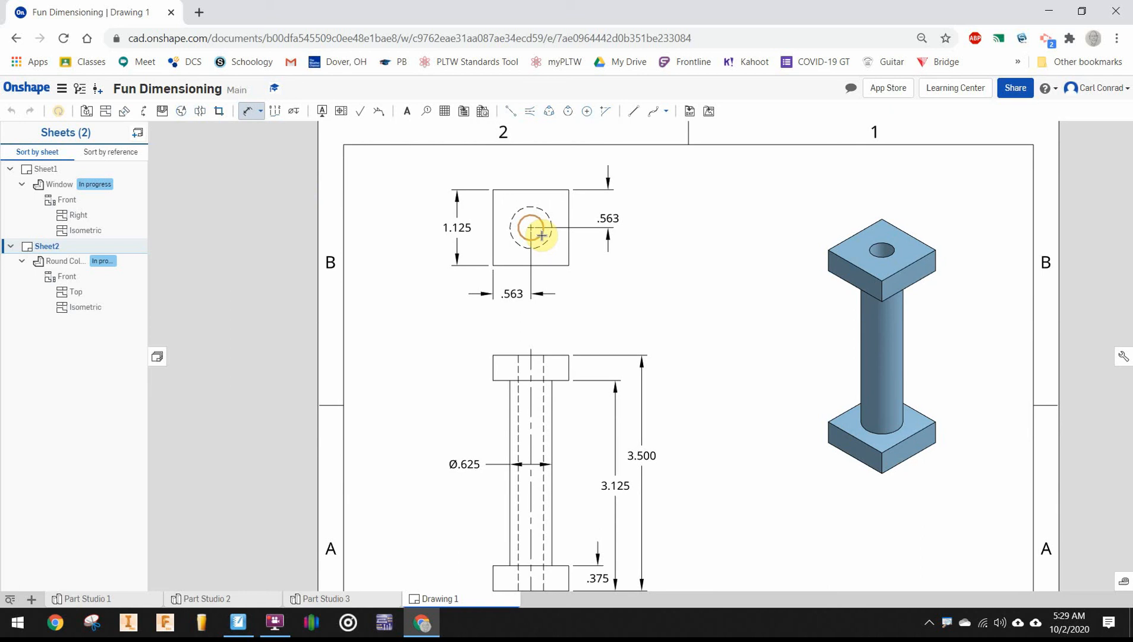
left_click(545, 239)
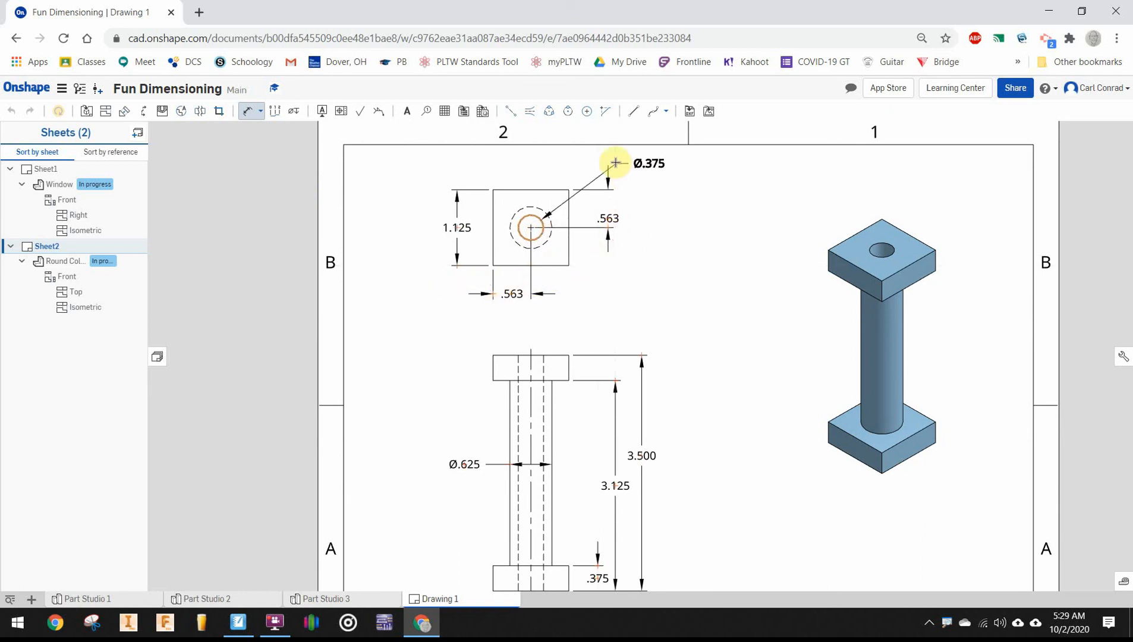
left_click(644, 218)
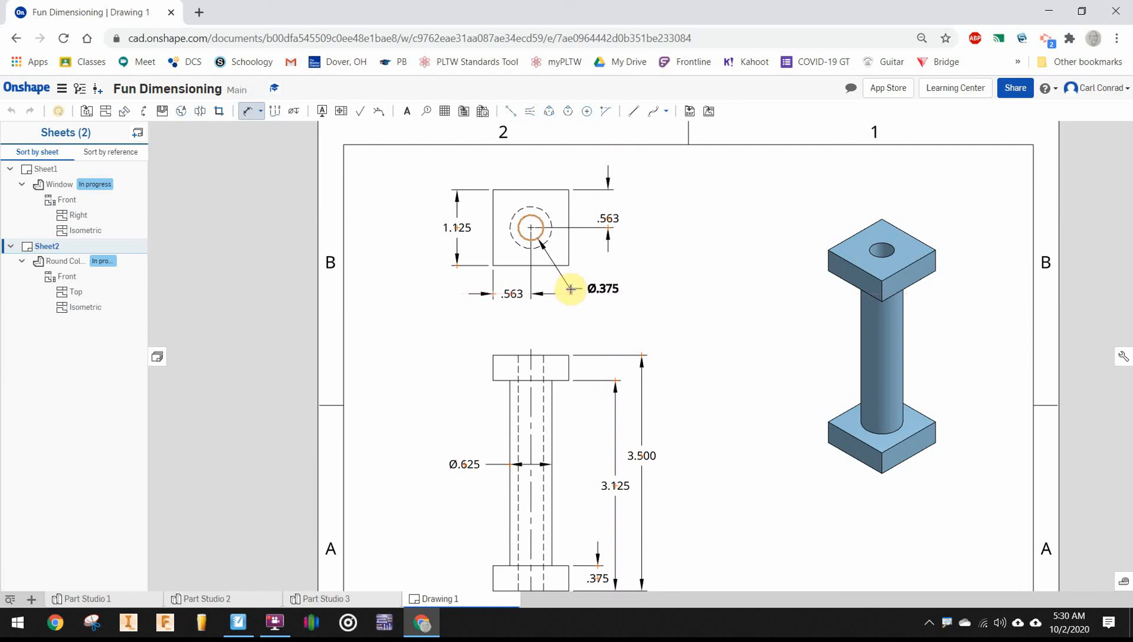
left_click(571, 289)
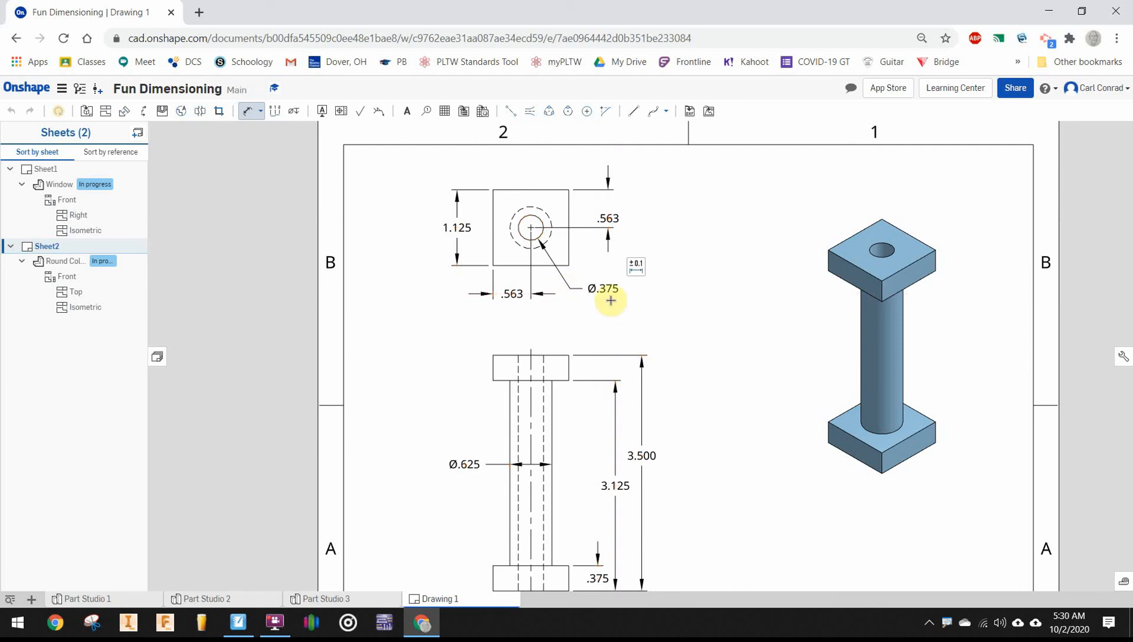
key("Escape")
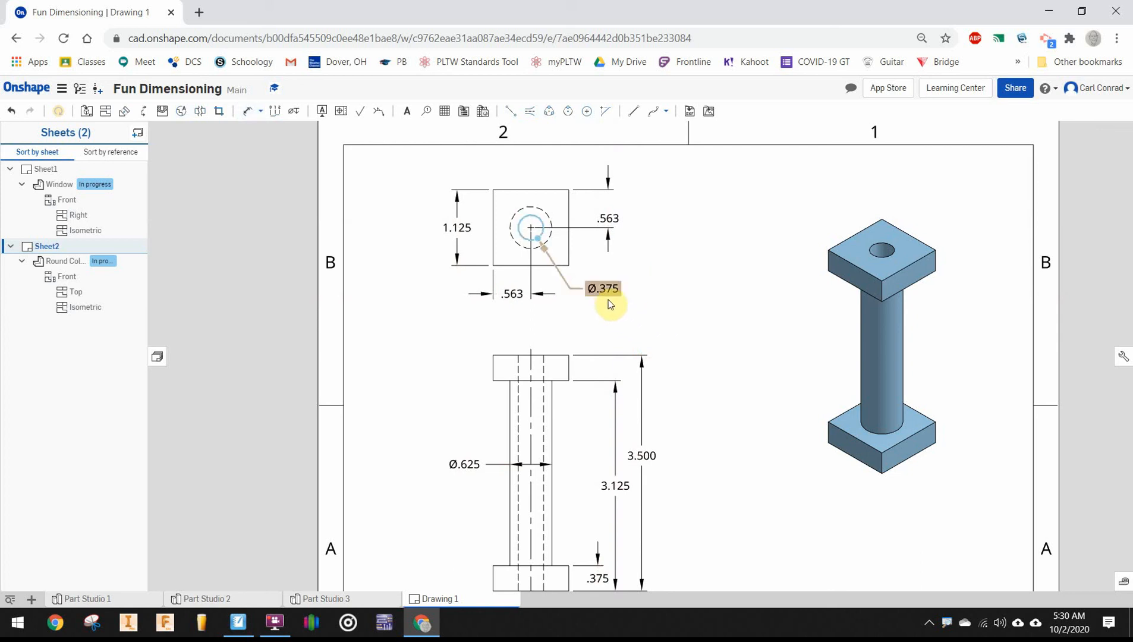
left_click(608, 290)
double_click(609, 289)
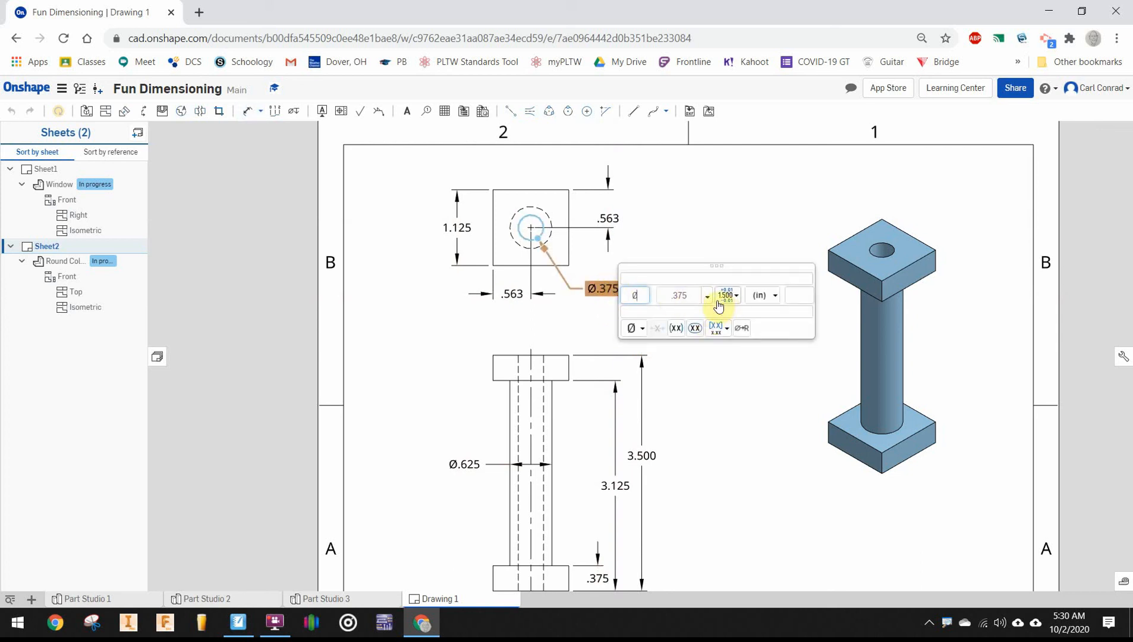
left_click(605, 300)
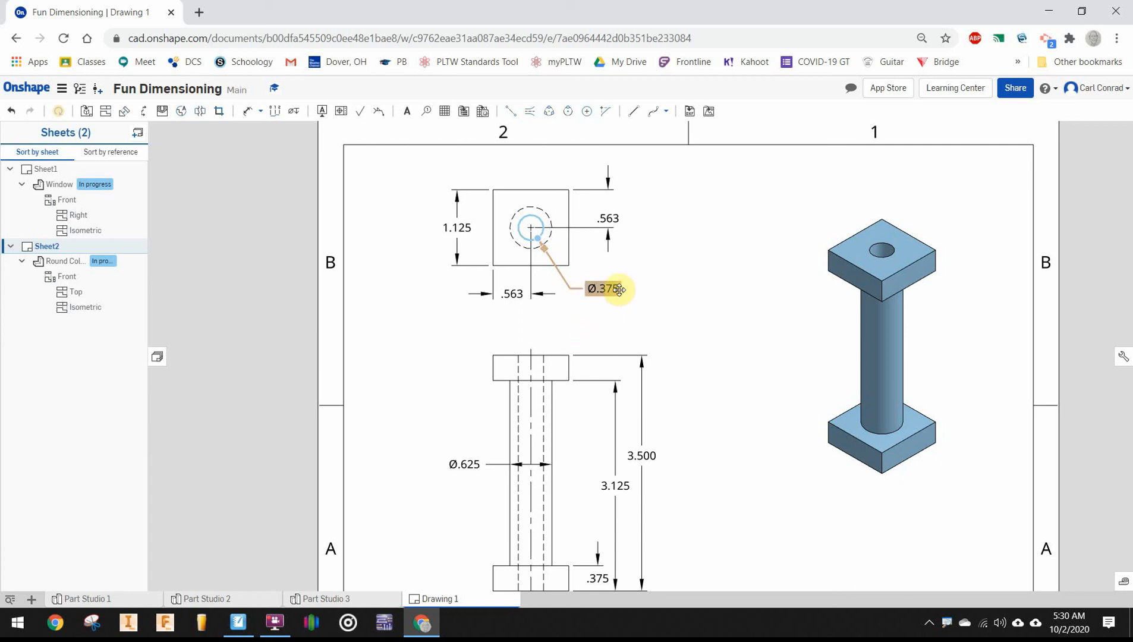
Add the note THRU below the hole's diameter dimension in the top view
left_click(609, 287)
double_click(610, 287)
type("THRU")
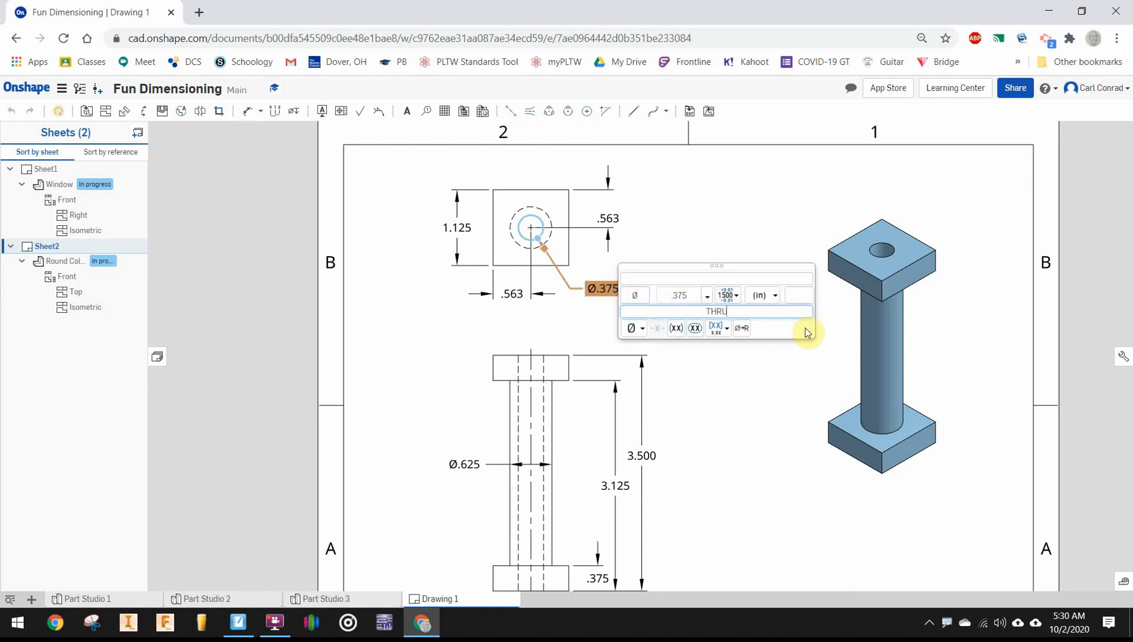
key("Return")
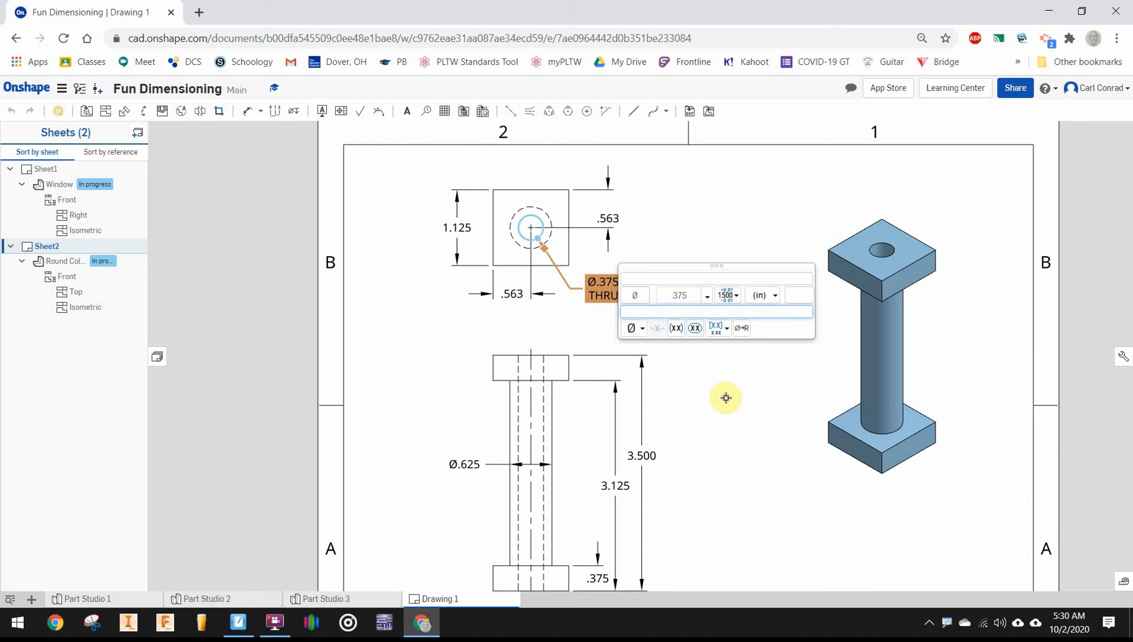
left_click(753, 437)
left_click(748, 306)
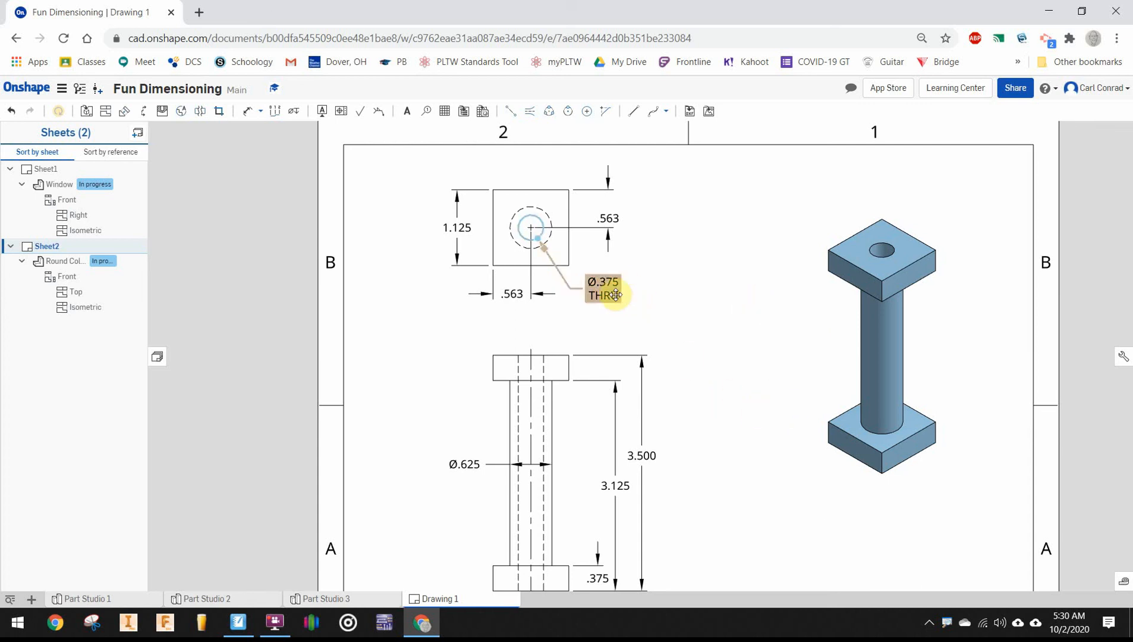
Review the dimensions on the front and top views, checking that each feature's size and location is covered
scroll(737, 411, "down", 1)
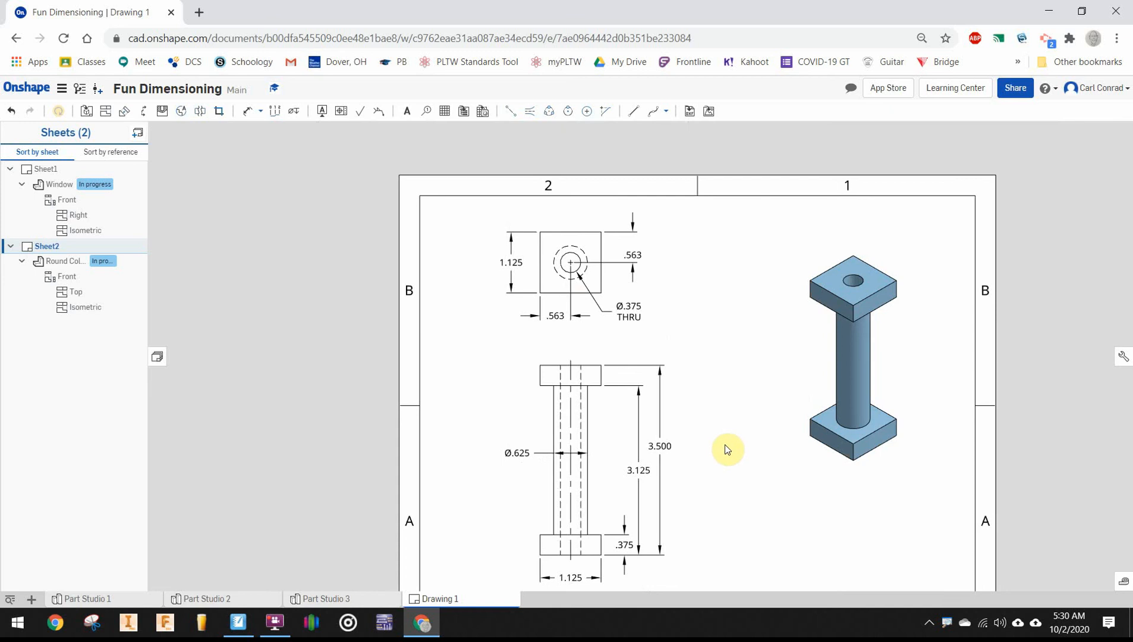
mouse_move(715, 448)
middle_mouse_down()
mouse_move(704, 408)
mouse_move(715, 436)
middle_mouse_up()
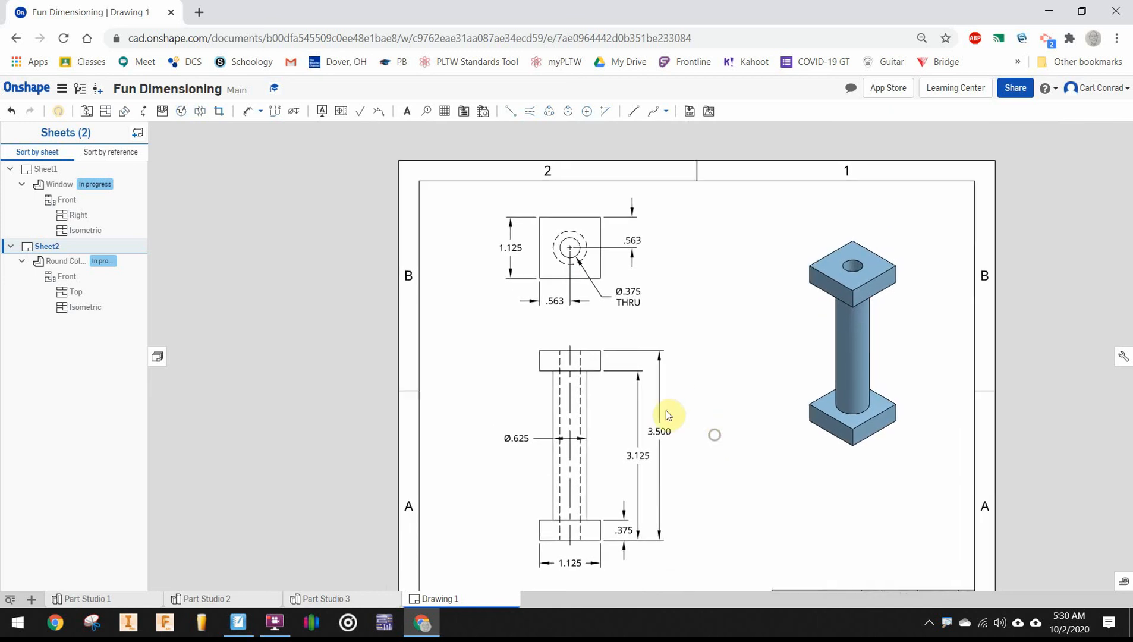
left_click(563, 563)
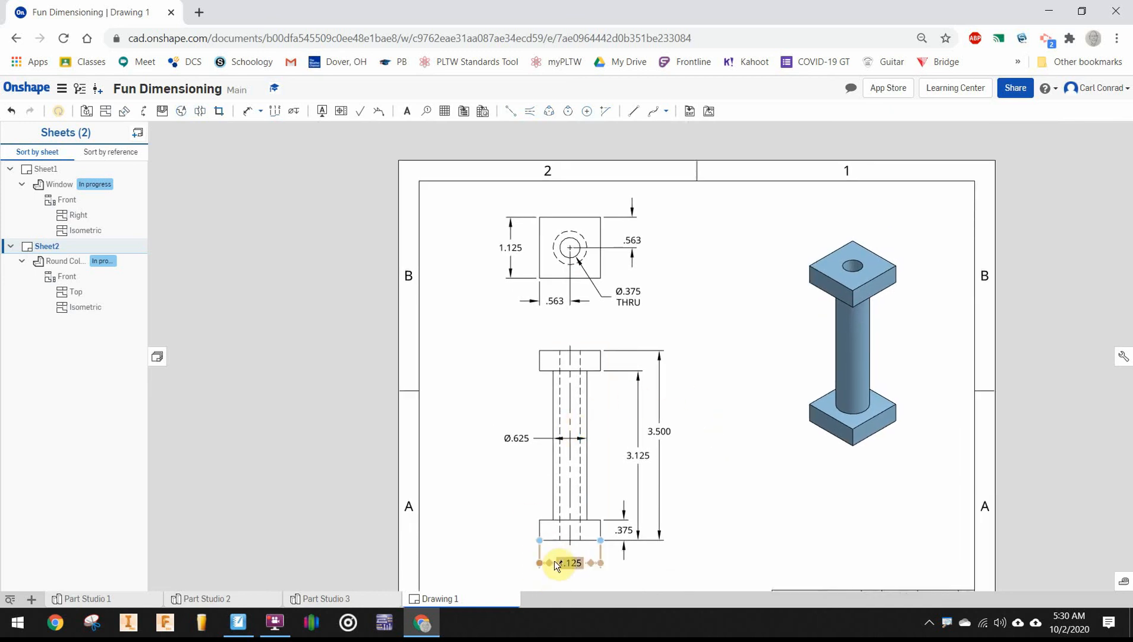
left_click(557, 300)
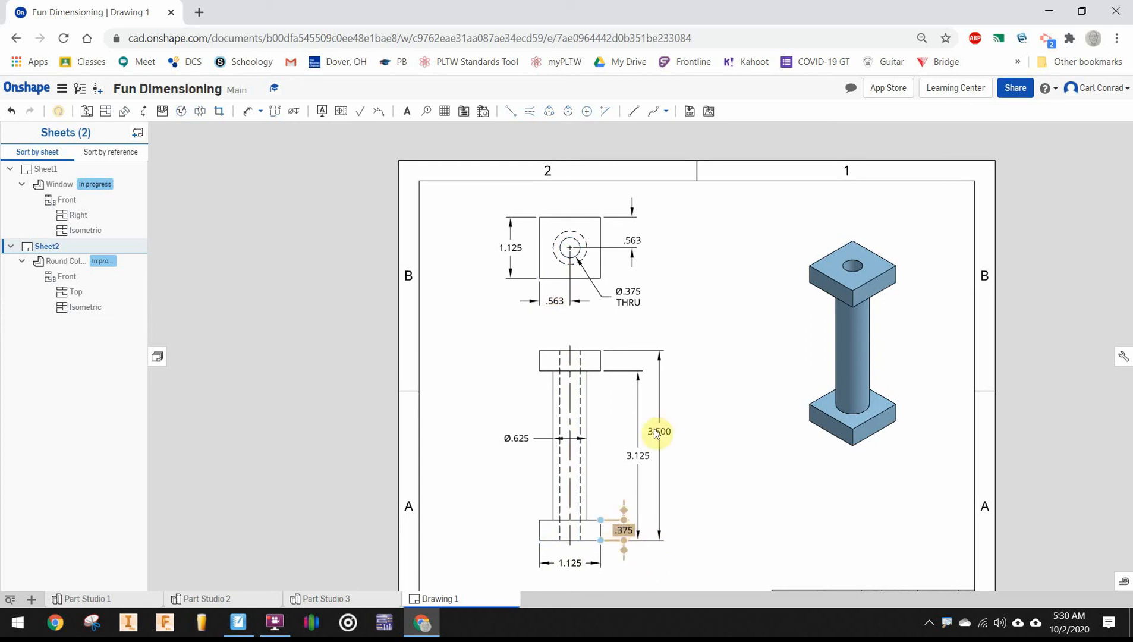
left_click(512, 246)
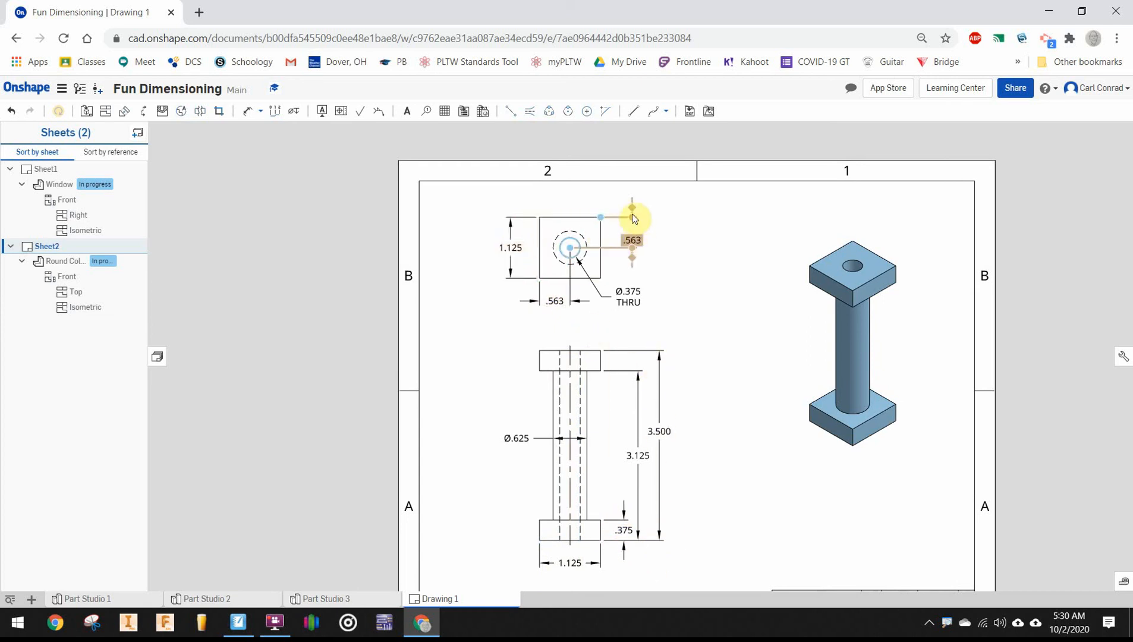
scroll(632, 297, "up", 1)
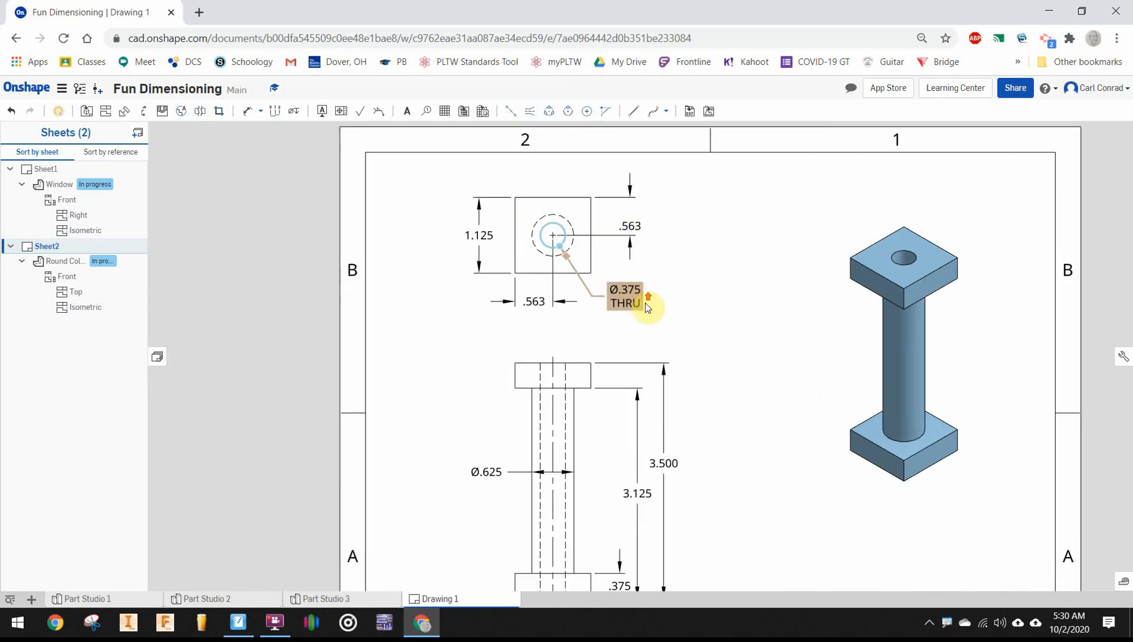